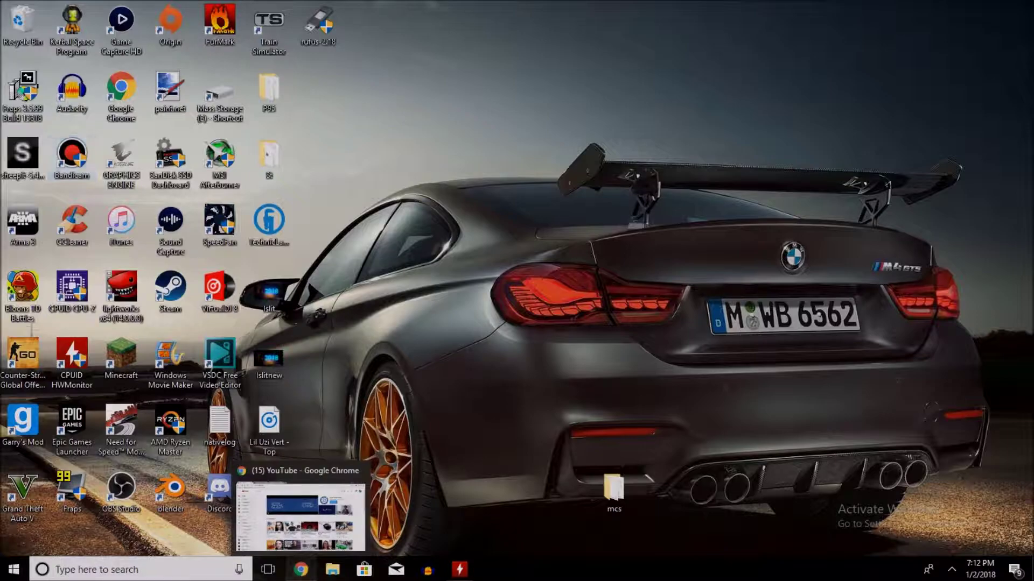
Switch to Chrome and look over the Bandicam home page, including its game, screen and device recording features.
{"action": "left_click", "coordinate": [301, 570]}
{"action": "key", "text": "ctrl+Tab"}
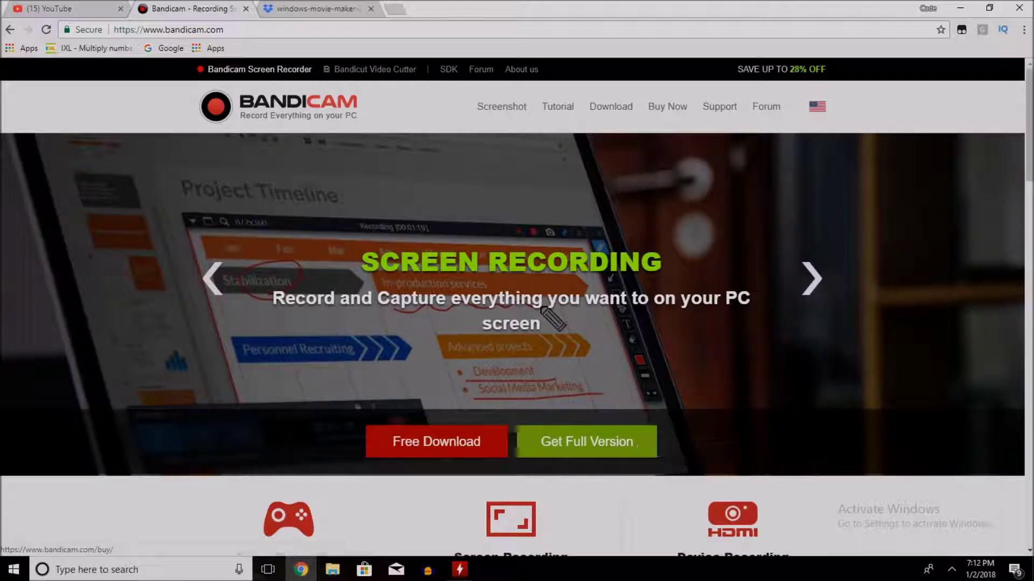
{"action": "key", "text": "ctrl+t"}
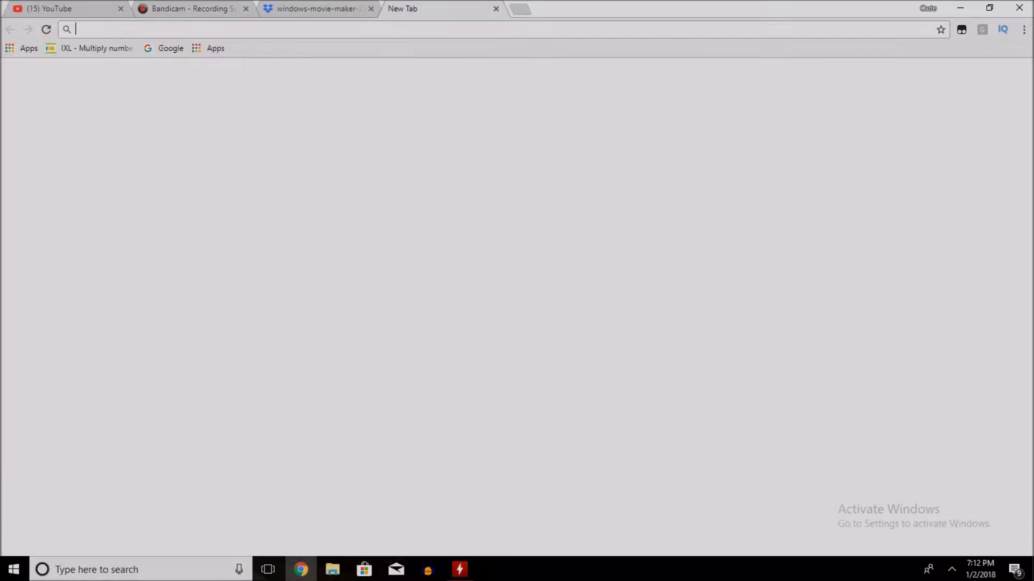
{"action": "key", "text": "ctrl+2"}
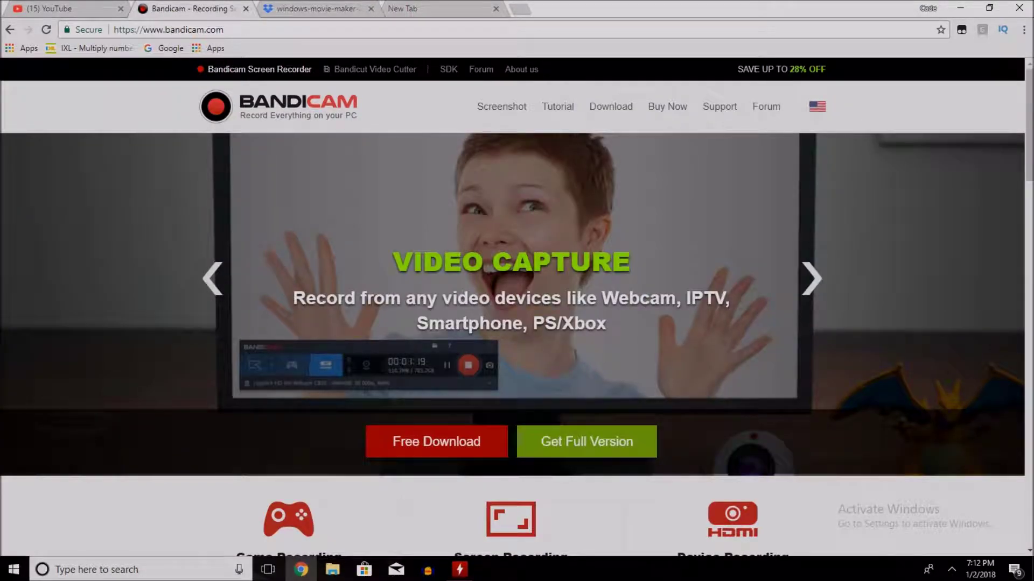
{"action": "scroll", "coordinate": [842, 518], "scroll_direction": "down", "scroll_amount": 2}
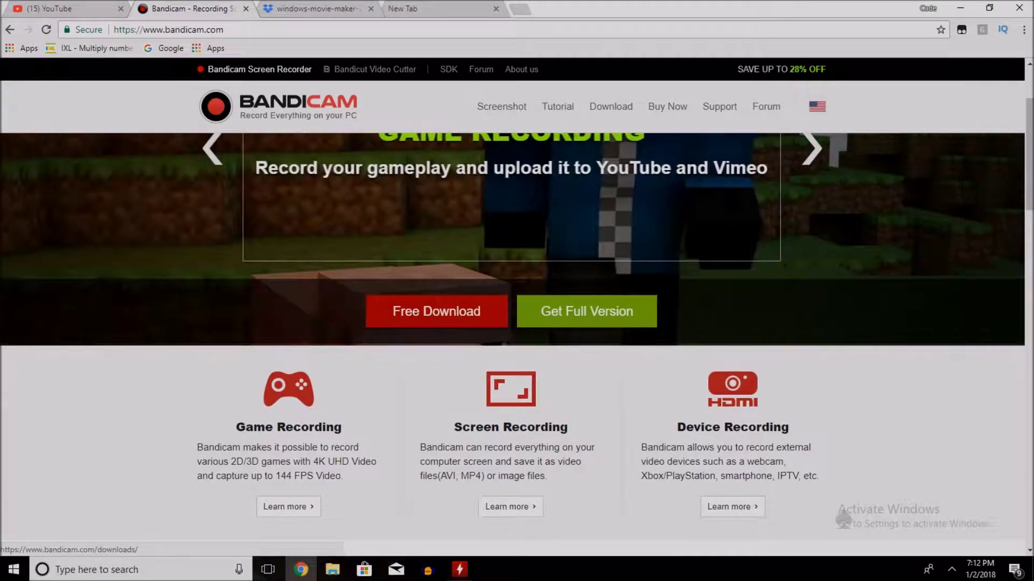
{"action": "scroll", "coordinate": [842, 518], "scroll_direction": "up", "scroll_amount": 2}
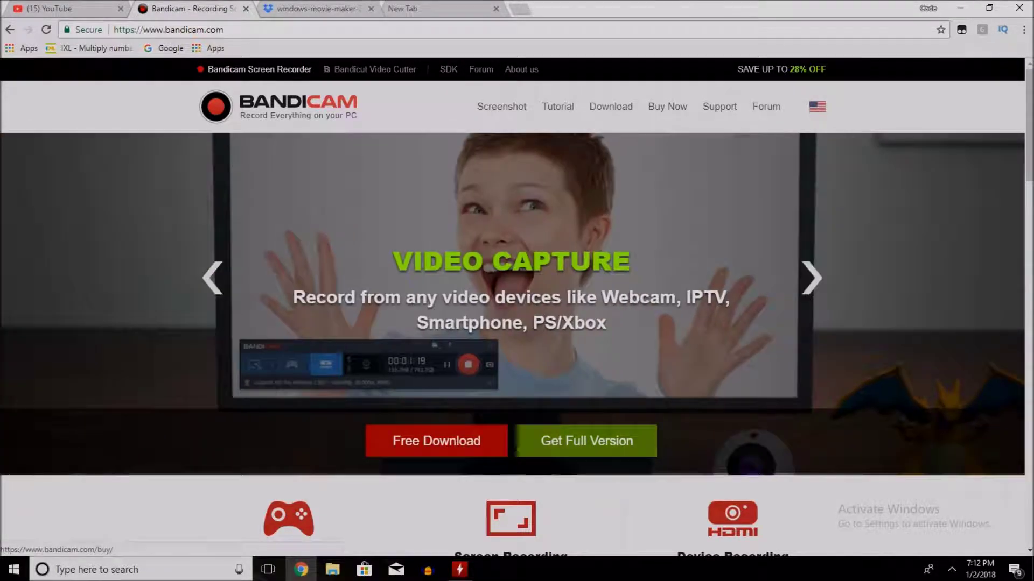
Search Google for "ezvid", look over the ezvid.com home page and close it.
{"action": "left_click", "coordinate": [434, 8]}
{"action": "type", "text": "ez"}
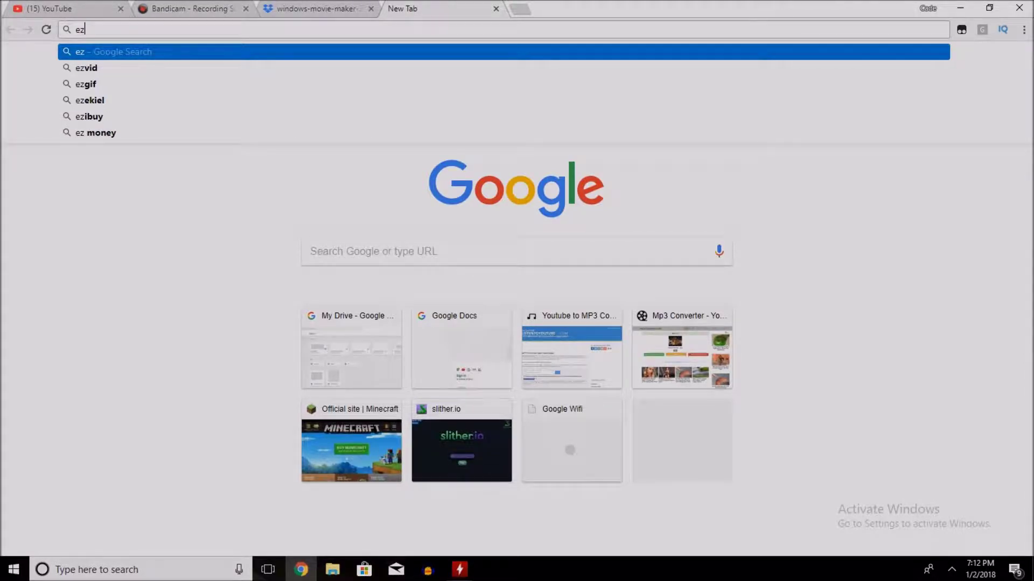
{"action": "type", "text": "vid"}
{"action": "key", "text": "Return"}
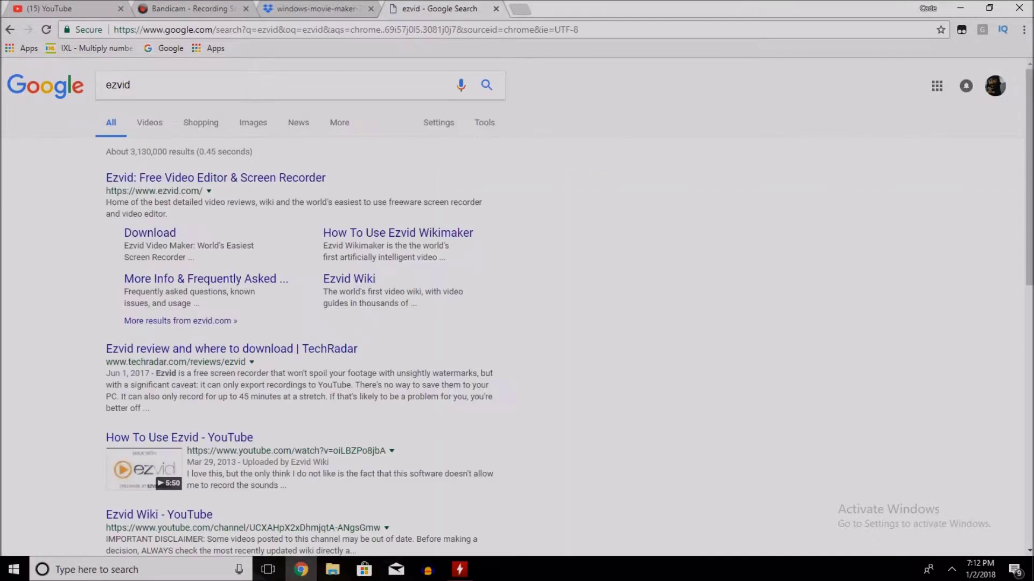
{"action": "left_click", "coordinate": [215, 179]}
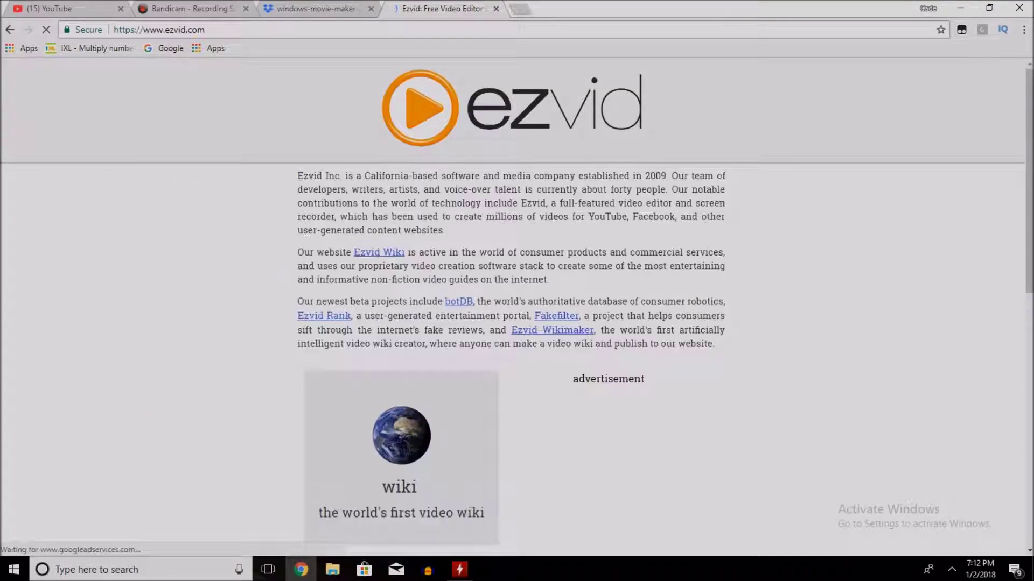
{"action": "scroll", "coordinate": [516, 307], "scroll_direction": "down", "scroll_amount": 10}
{"action": "scroll", "coordinate": [517, 307], "scroll_direction": "up", "scroll_amount": 6}
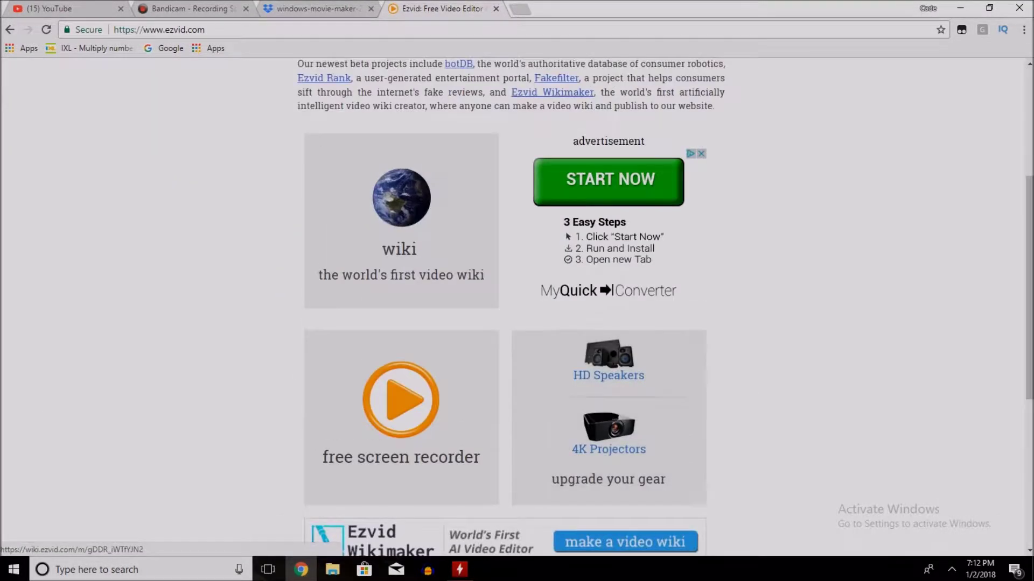
{"action": "scroll", "coordinate": [517, 307], "scroll_direction": "up", "scroll_amount": 5}
{"action": "left_click", "coordinate": [496, 8]}
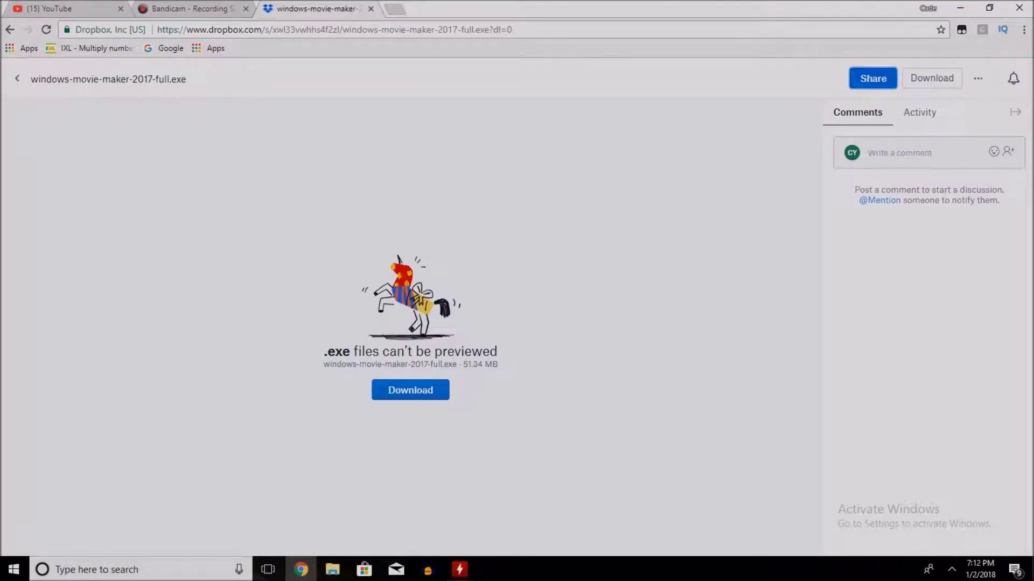
Search Google for "fraps" in a separate page, view the results and close it.
{"action": "key", "text": "ctrl+t"}
{"action": "type", "text": "fraps"}
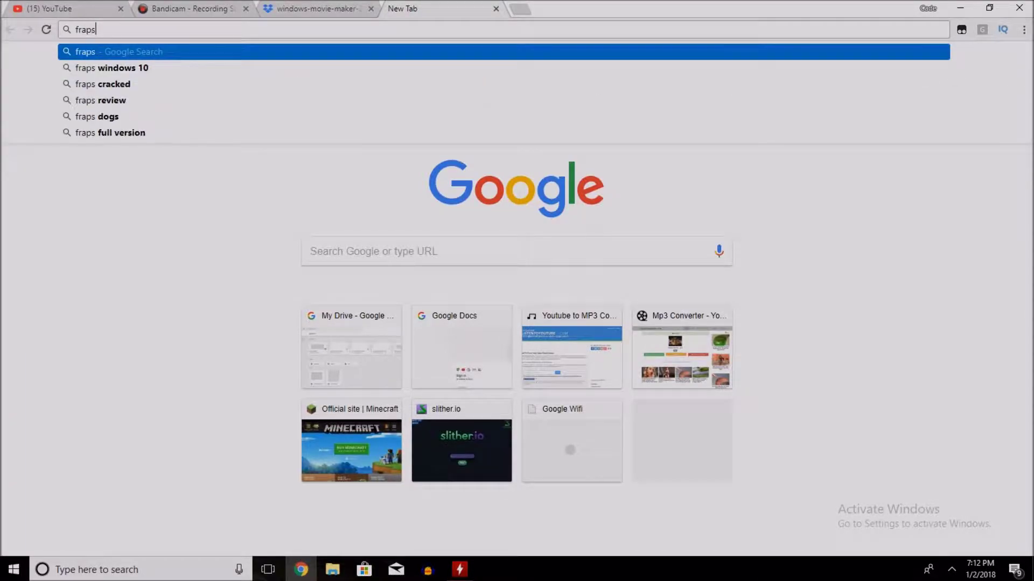
{"action": "key", "text": "Return"}
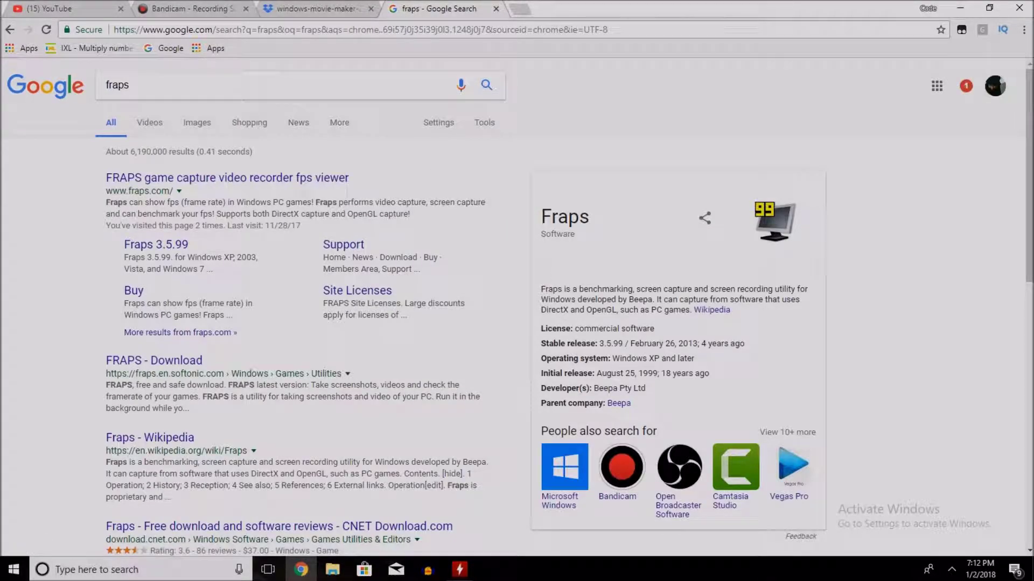
{"action": "left_click", "coordinate": [496, 8]}
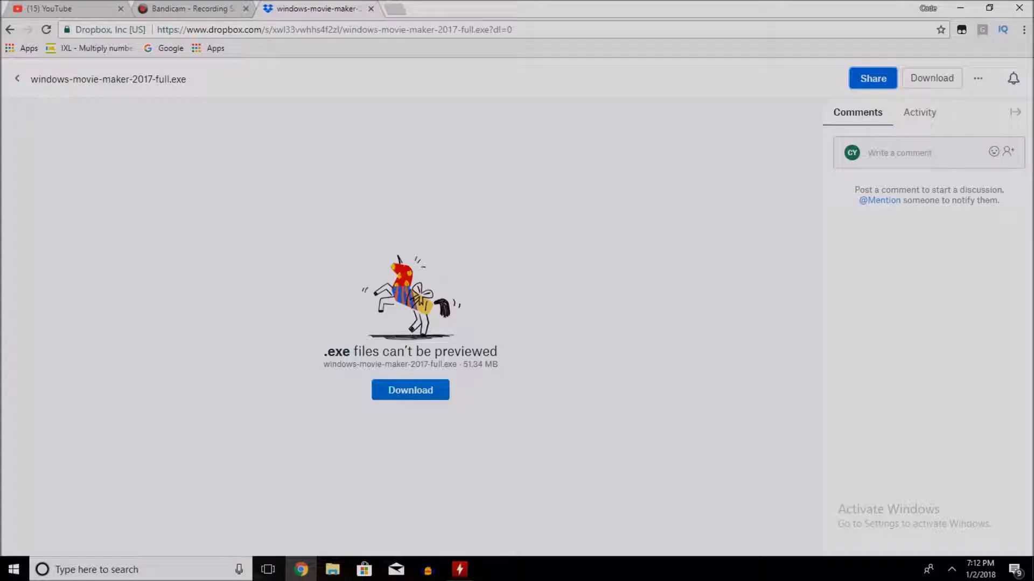
Open Bandicam's download page and review the comparison between the registered and unregistered versions.
{"action": "left_click", "coordinate": [226, 8]}
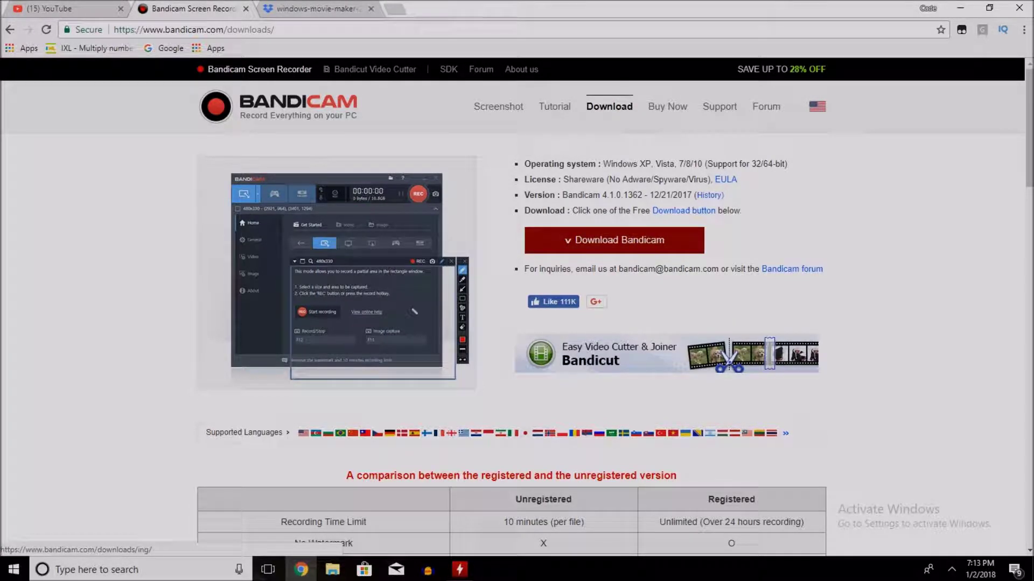
{"action": "scroll", "coordinate": [668, 353], "scroll_direction": "down", "scroll_amount": 3}
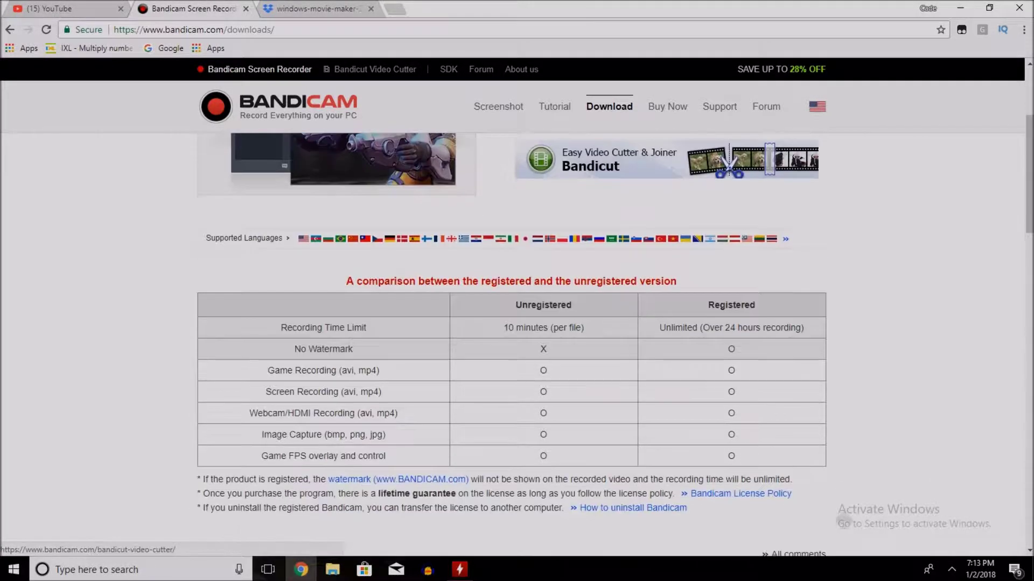
{"action": "scroll", "coordinate": [511, 344], "scroll_direction": "up", "scroll_amount": 3}
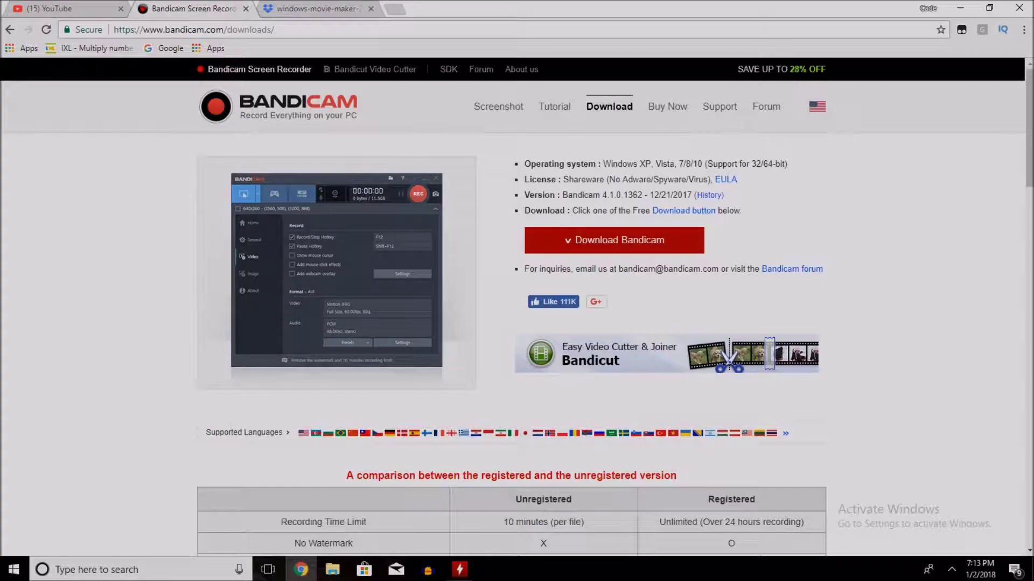
Minimize the browser, open Bandicam's window to view its video recording settings, and put it away again.
{"action": "left_click", "coordinate": [960, 8]}
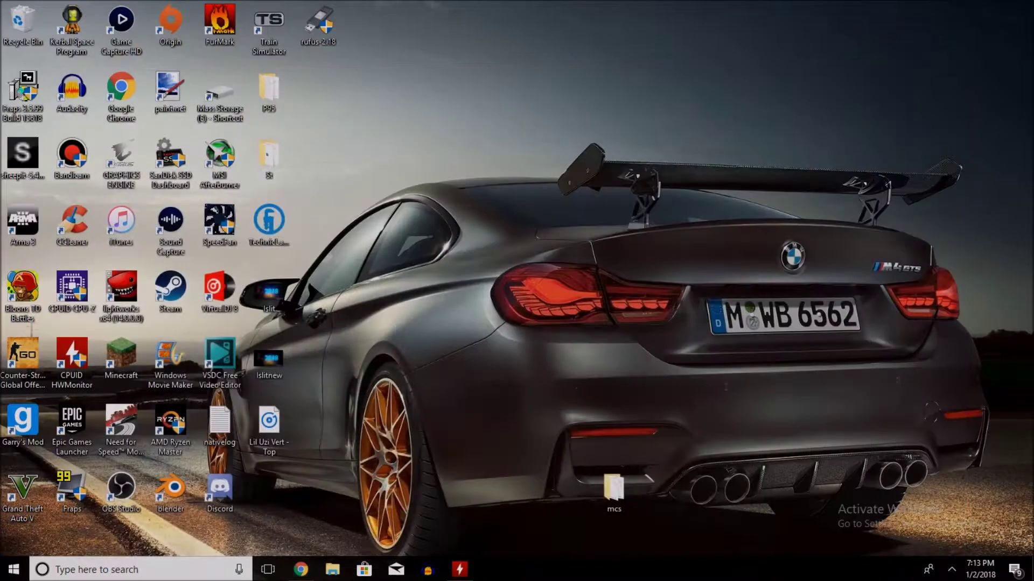
{"action": "left_click", "coordinate": [71, 158]}
{"action": "left_click_drag", "start_coordinate": [799, 141], "coordinate": [592, 125]}
{"action": "left_click_drag", "start_coordinate": [493, 125], "coordinate": [480, 122]}
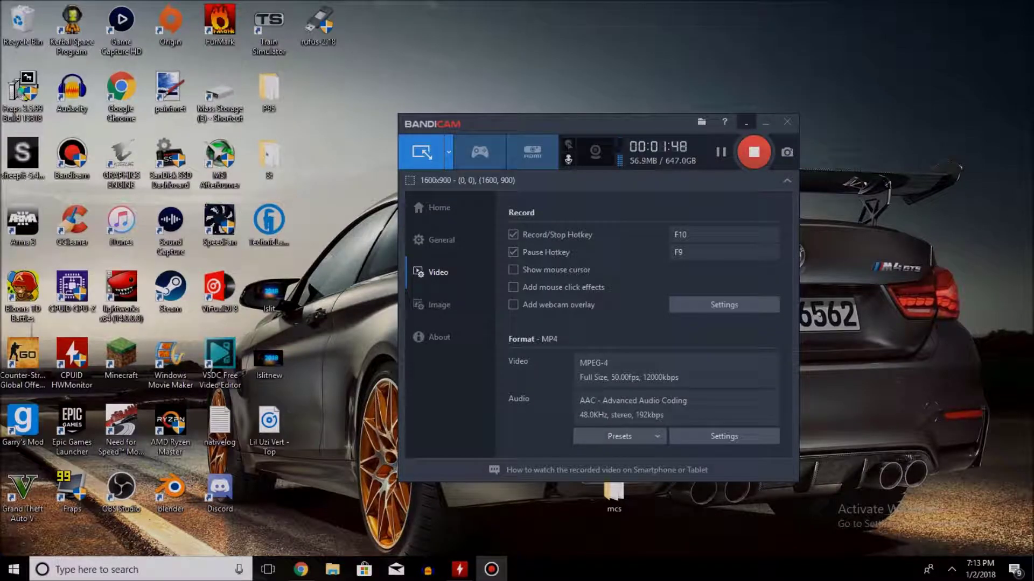
{"action": "left_click", "coordinate": [747, 122]}
{"action": "left_click", "coordinate": [301, 570]}
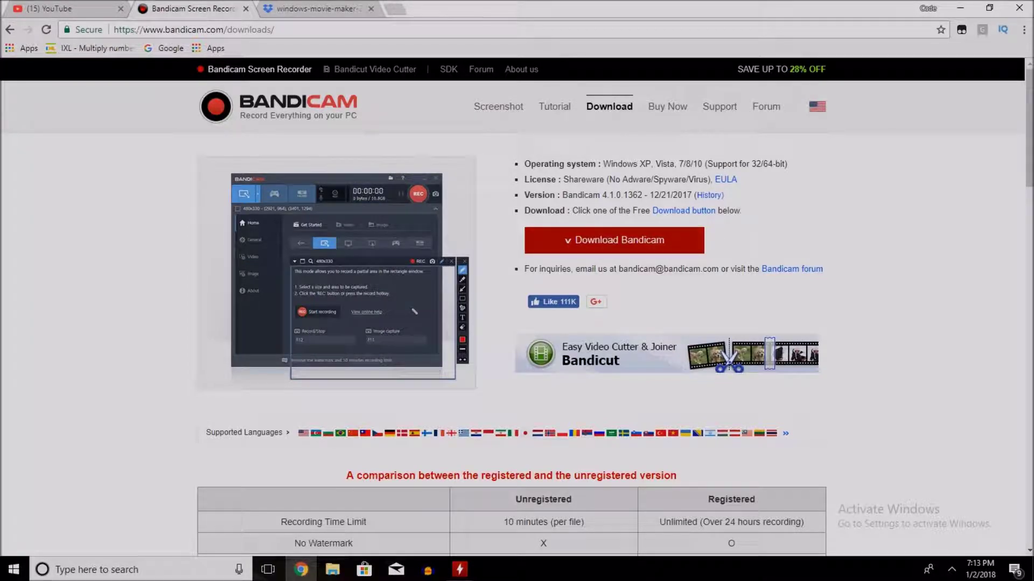
{"action": "left_click", "coordinate": [960, 8]}
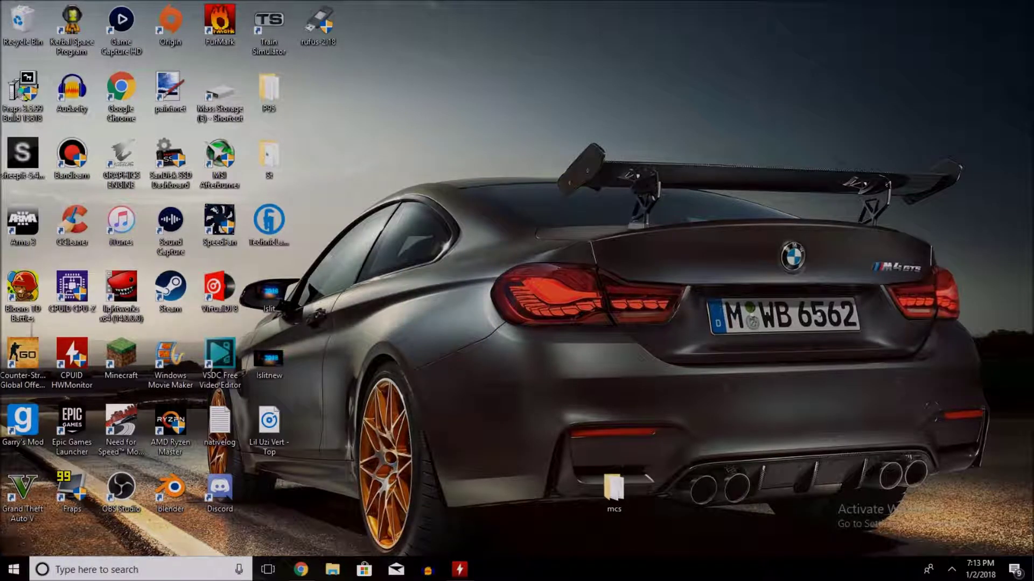
{"action": "left_click_drag", "start_coordinate": [555, 129], "coordinate": [694, 211]}
{"action": "left_click_drag", "start_coordinate": [547, 128], "coordinate": [589, 199]}
{"action": "left_click_drag", "start_coordinate": [530, 105], "coordinate": [966, 218]}
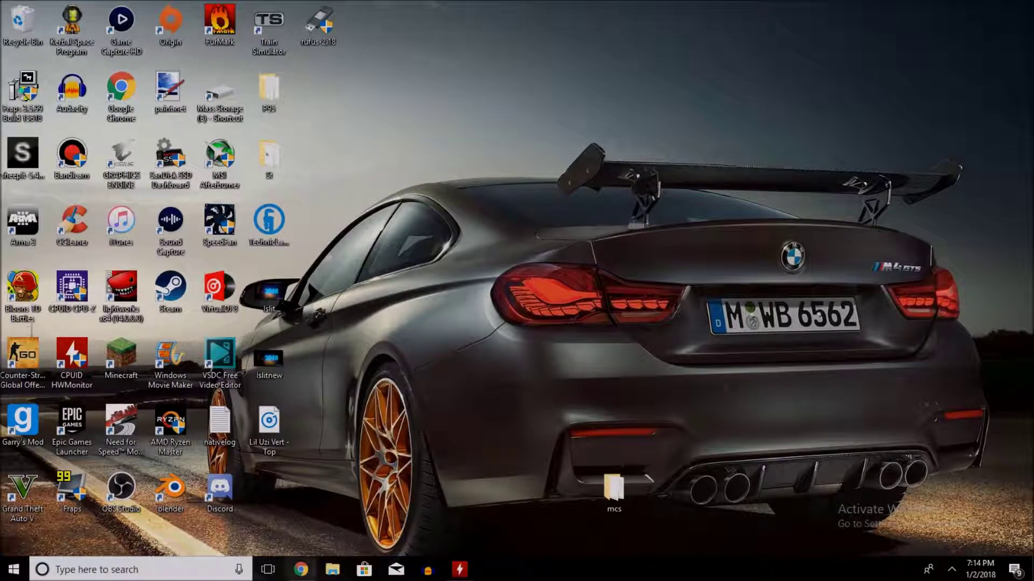
Return to Chrome and download windows-movie-maker-2017-full.exe from its Dropbox page.
{"action": "left_click", "coordinate": [301, 569]}
{"action": "left_click", "coordinate": [318, 9]}
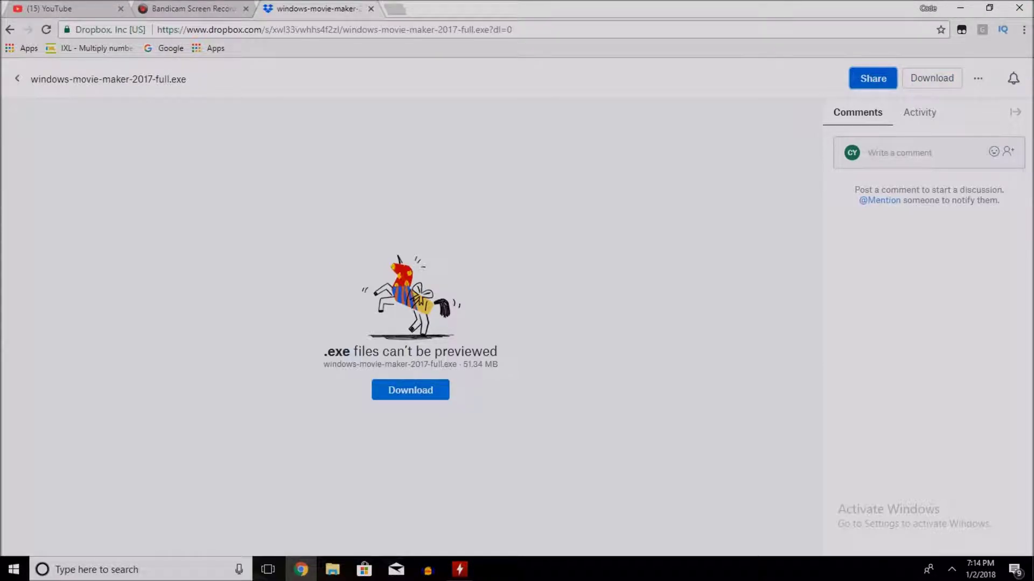
{"action": "left_click", "coordinate": [410, 390]}
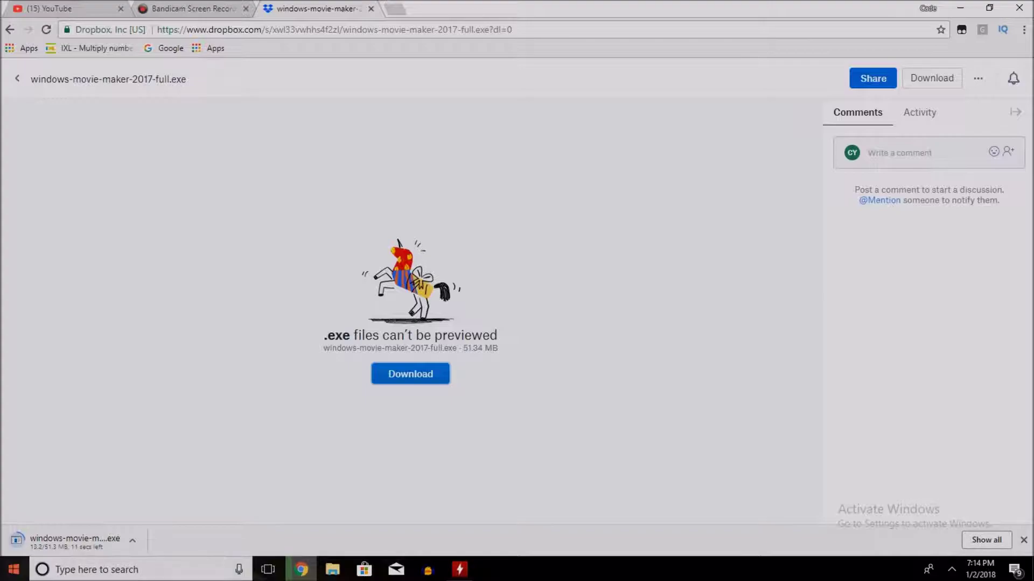
Install Windows Movie Maker 2017 with the setup wizard, accepting the license agreement, and launch it on completion.
{"action": "left_click", "coordinate": [14, 569]}
{"action": "key", "text": "super"}
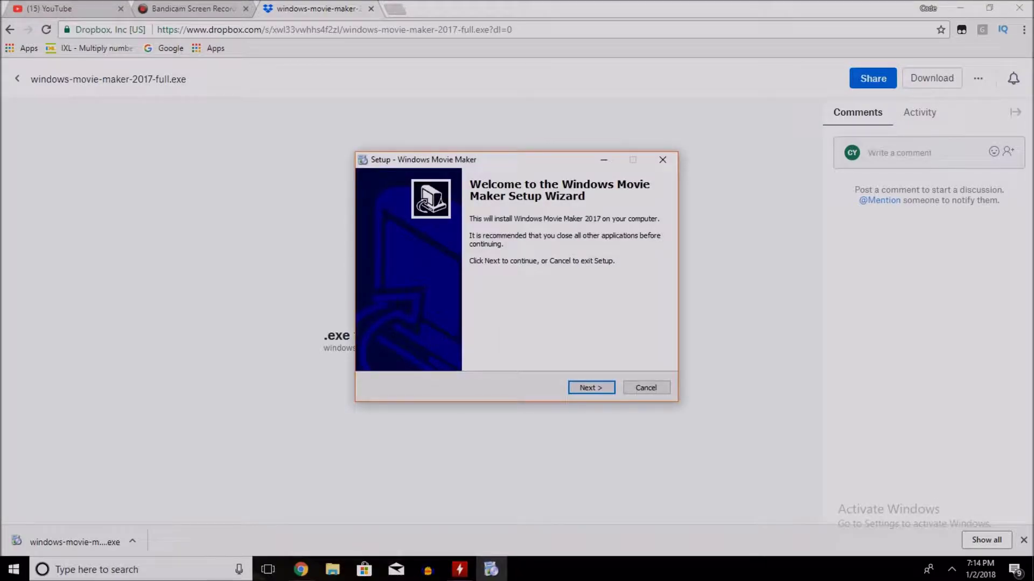
{"action": "key", "text": "Return"}
{"action": "key", "text": "alt+a"}
{"action": "key", "text": "Return"}
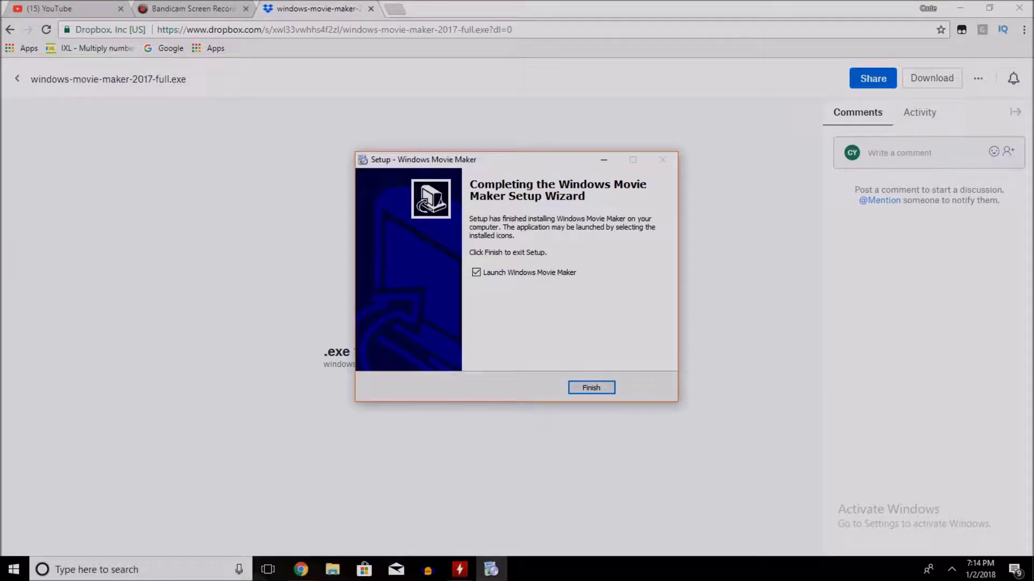
{"action": "key", "text": "Return"}
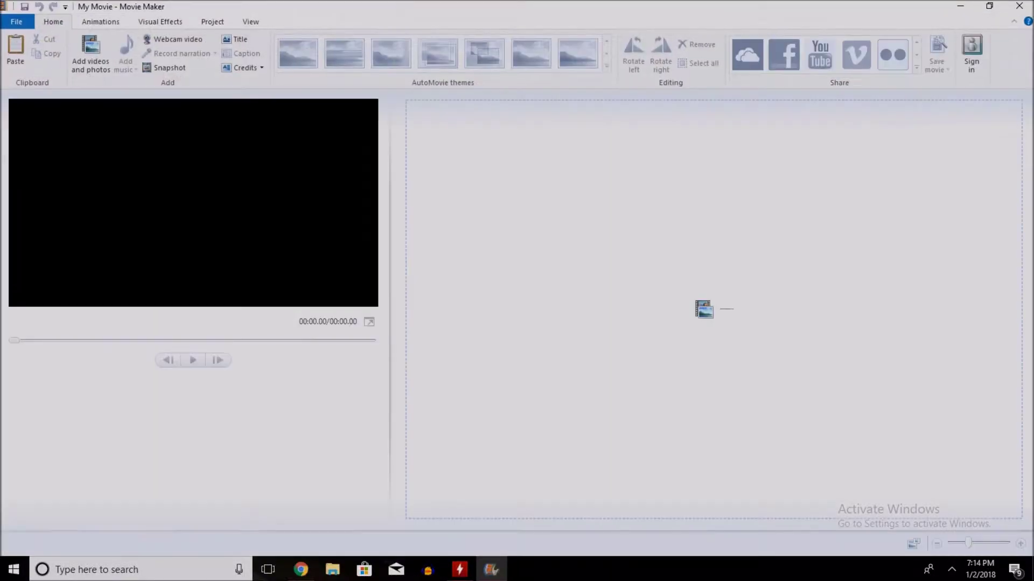
Minimize Movie Maker and Chrome, and launch Bloons TD Battles from the desktop.
{"action": "left_click_drag", "start_coordinate": [517, 6], "coordinate": [496, 46]}
{"action": "left_click", "coordinate": [913, 49]}
{"action": "left_click", "coordinate": [960, 6]}
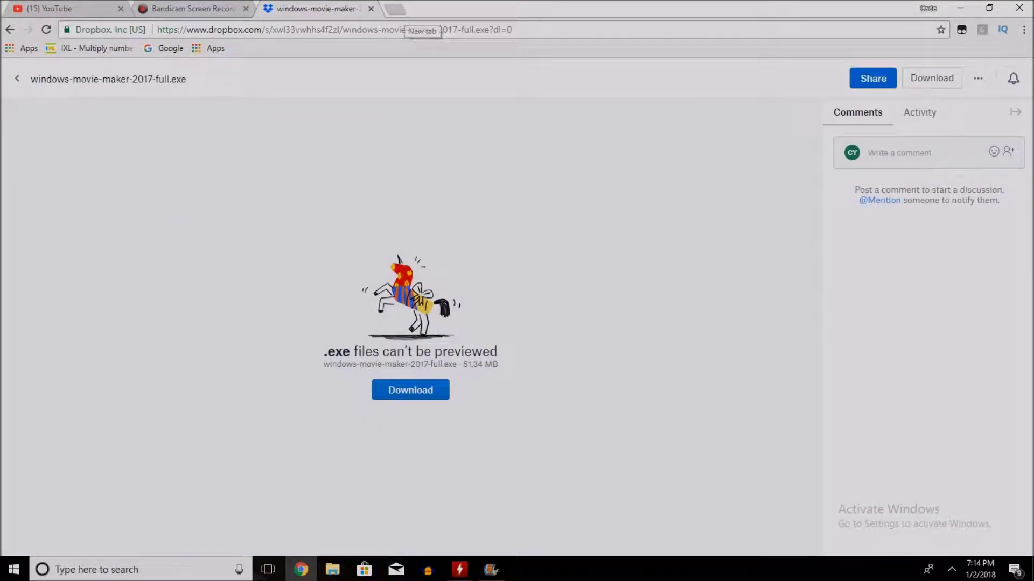
{"action": "left_click", "coordinate": [960, 7]}
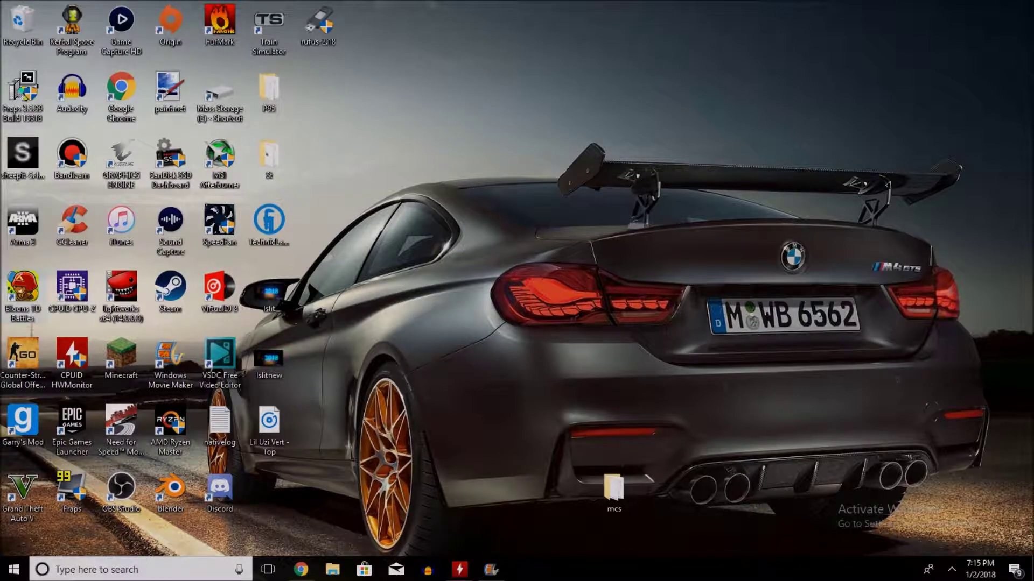
{"action": "double_click", "coordinate": [22, 295]}
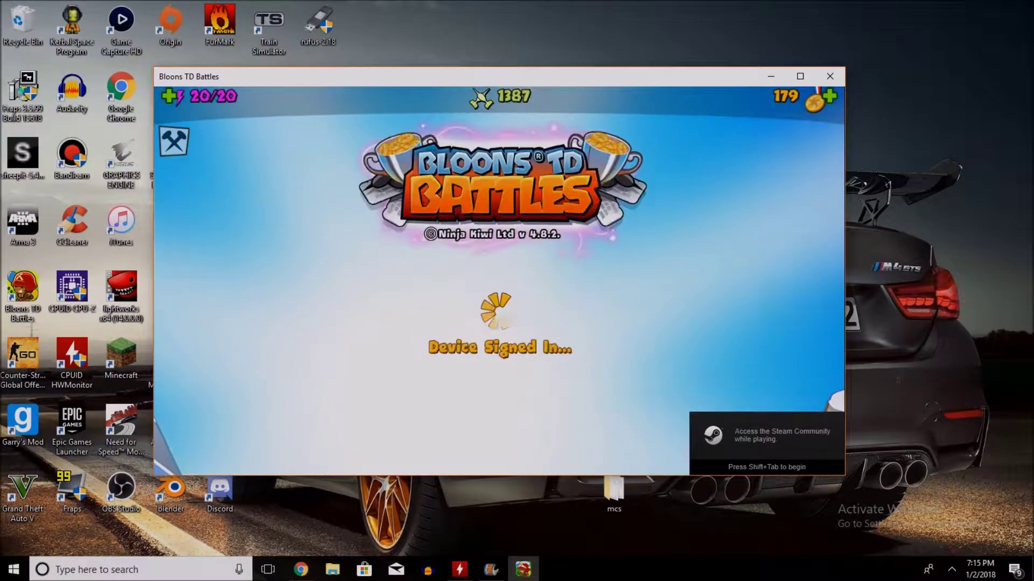
Bring up Bandicam, move its floating recording bar above the game window, and minimize Bandicam's main window.
{"action": "left_click", "coordinate": [952, 570]}
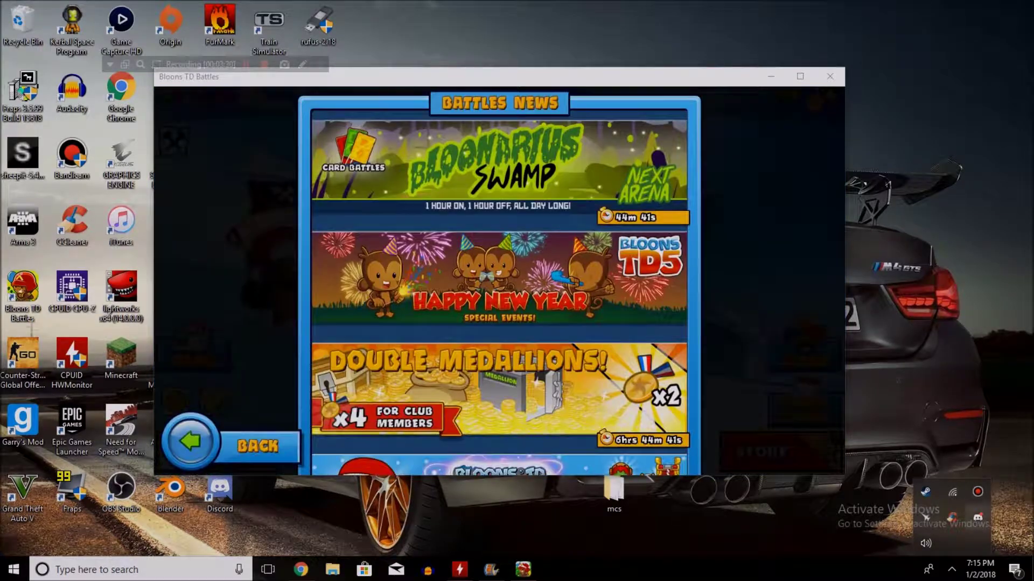
{"action": "left_click", "coordinate": [977, 492]}
{"action": "left_click_drag", "start_coordinate": [598, 123], "coordinate": [694, 127]}
{"action": "left_click_drag", "start_coordinate": [216, 64], "coordinate": [738, 36]}
{"action": "left_click_drag", "start_coordinate": [646, 127], "coordinate": [714, 143]}
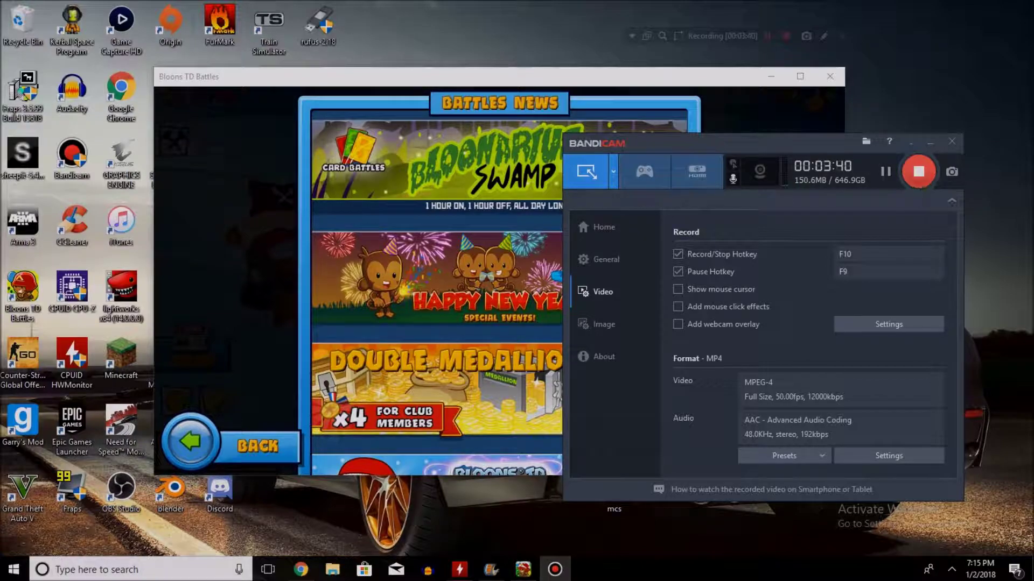
{"action": "left_click_drag", "start_coordinate": [700, 142], "coordinate": [748, 256]}
{"action": "left_click", "coordinate": [958, 255]}
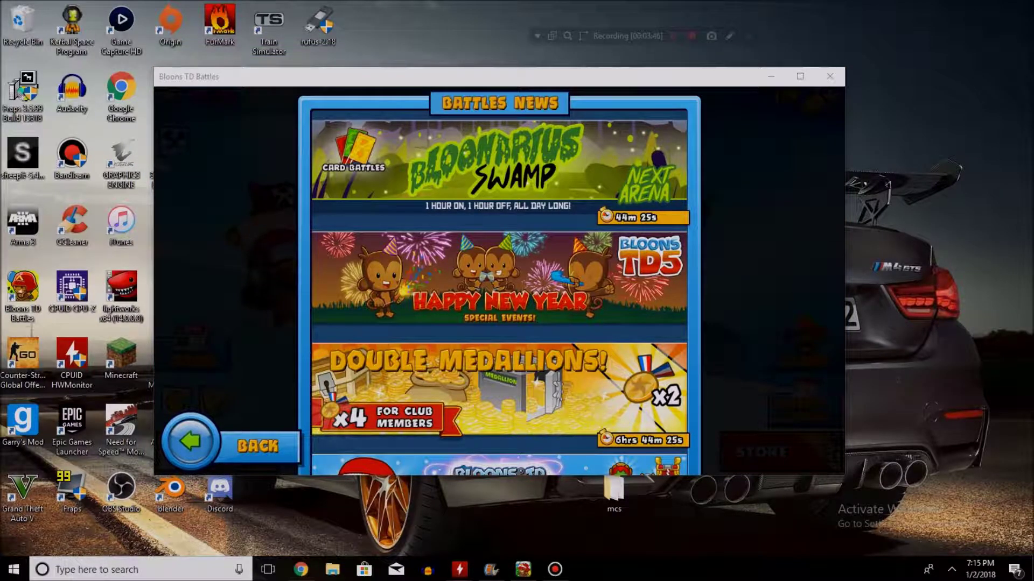
Show Bloons TD Battles full screen and go from Battles News to the game mode selection.
{"action": "left_click", "coordinate": [568, 36]}
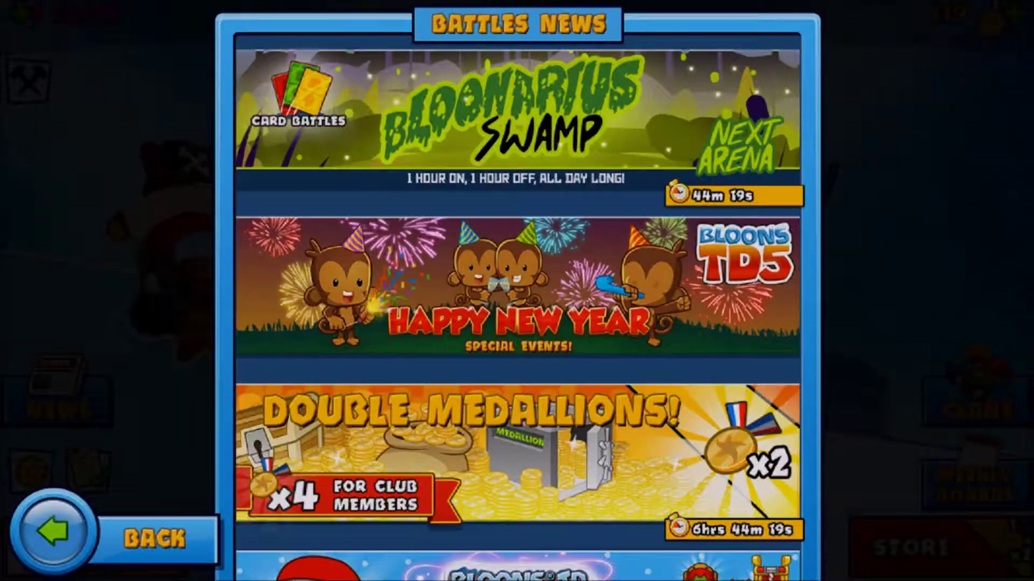
{"action": "left_click", "coordinate": [115, 536]}
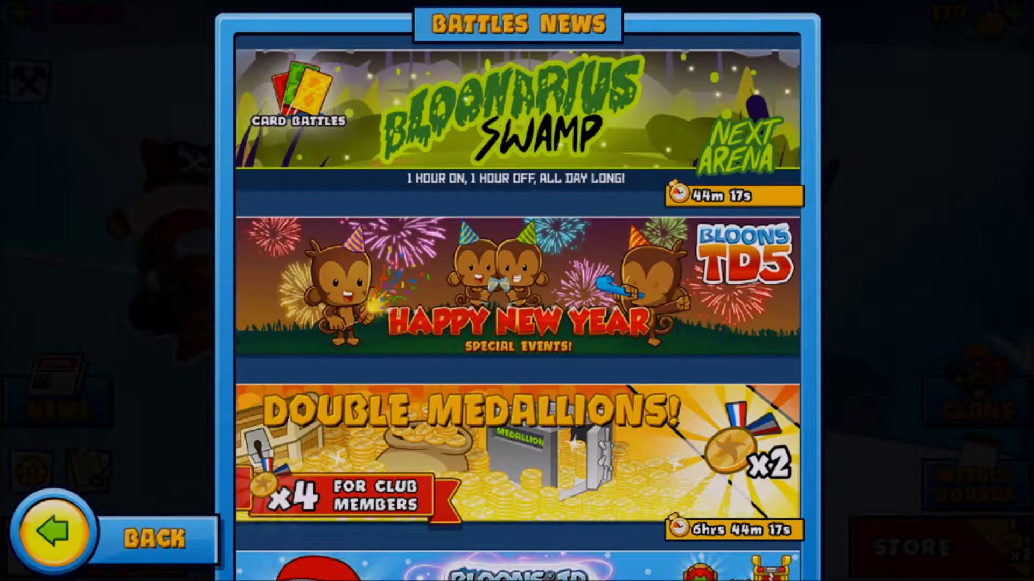
{"action": "left_click", "coordinate": [517, 274]}
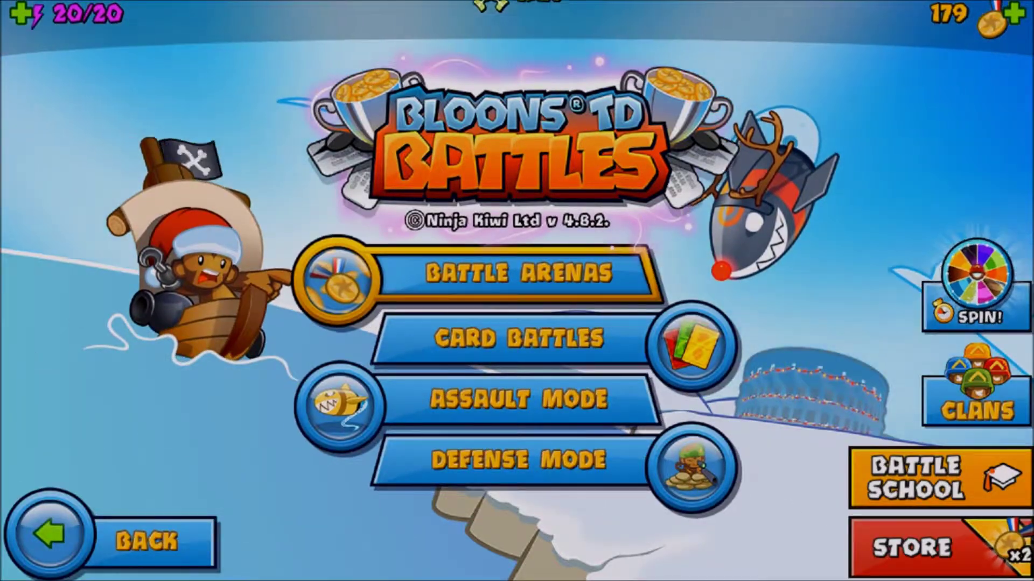
Open the Battle Spin prize wheel, spin it, and minimize the Bloons TD Battles window.
{"action": "left_click", "coordinate": [976, 285]}
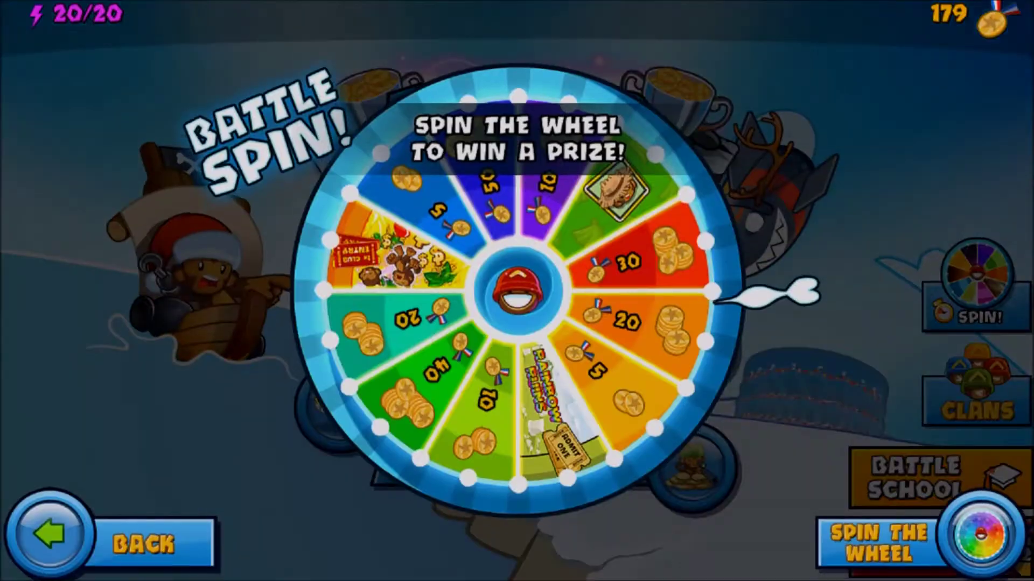
{"action": "left_click", "coordinate": [920, 536]}
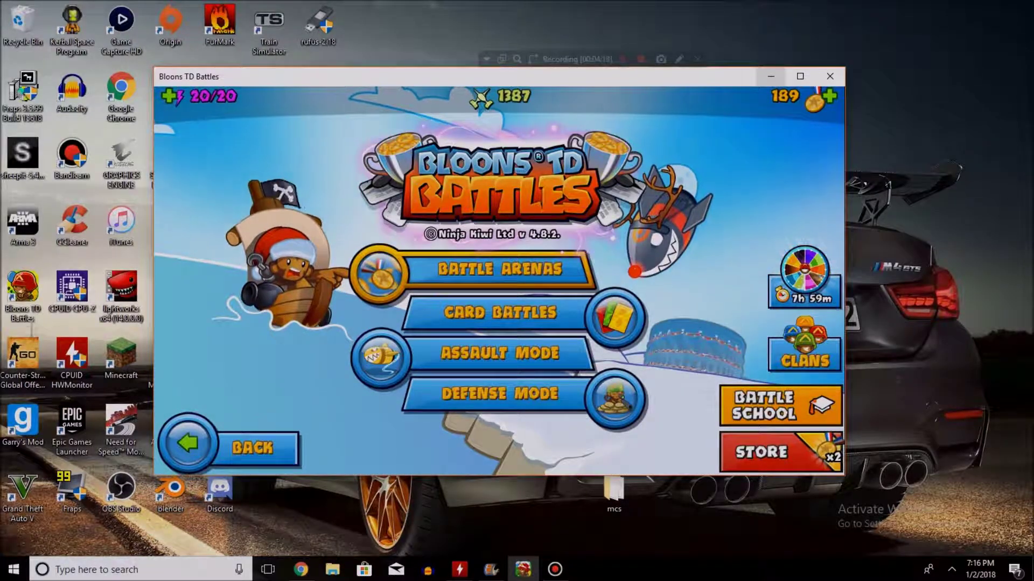
{"action": "left_click", "coordinate": [771, 76]}
Switch to Movie Maker, start adding videos, and browse to the Bandicam folder in Documents.
{"action": "left_click", "coordinate": [490, 569]}
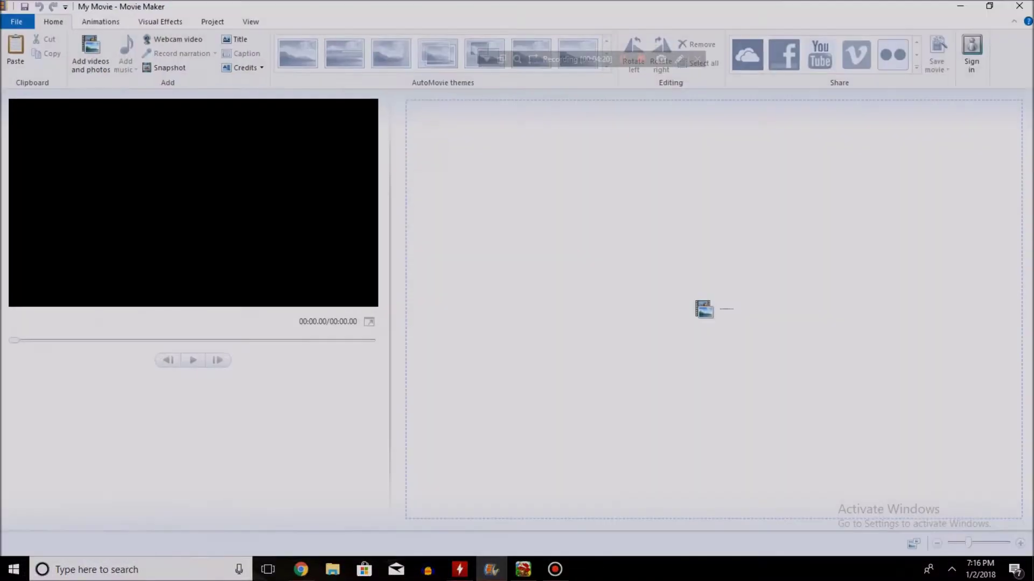
{"action": "key", "text": "ctrl+i"}
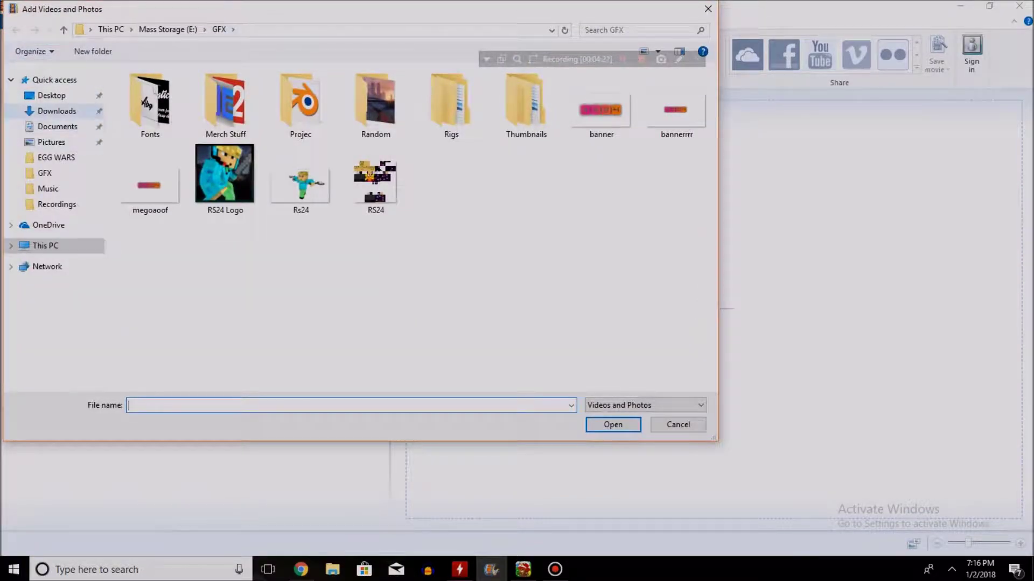
{"action": "left_click", "coordinate": [57, 127]}
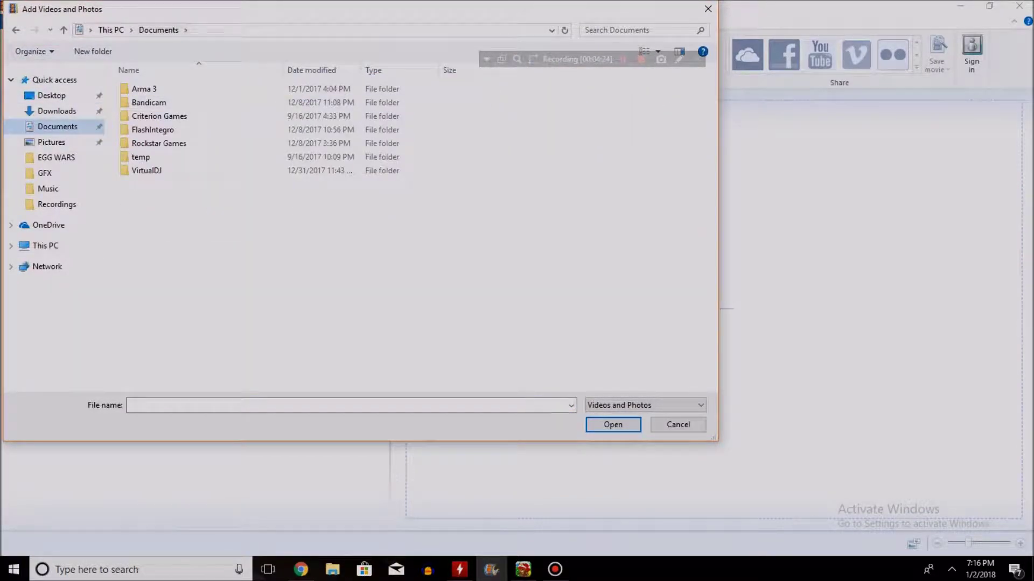
{"action": "double_click", "coordinate": [149, 103]}
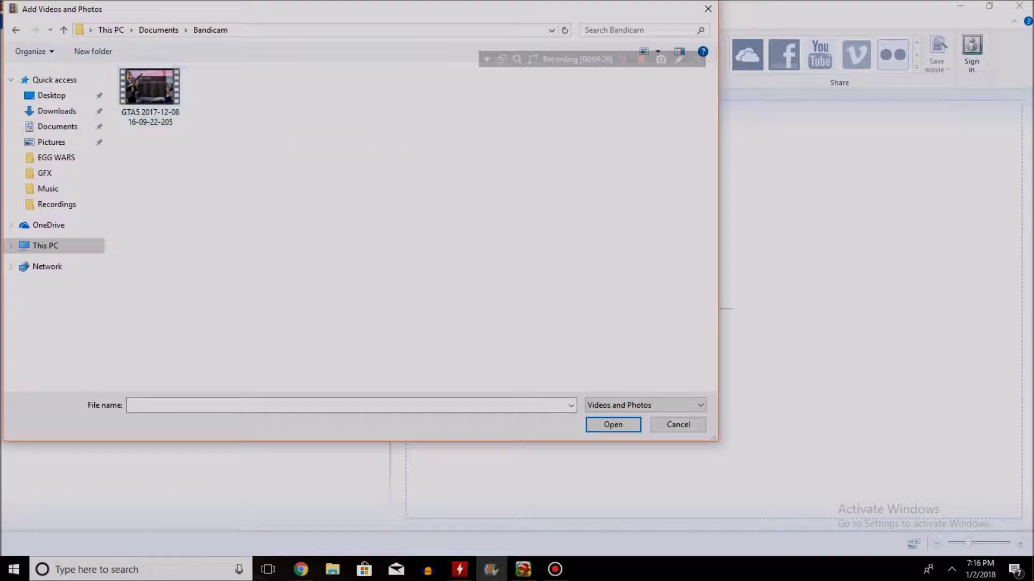
{"action": "left_click", "coordinate": [45, 173]}
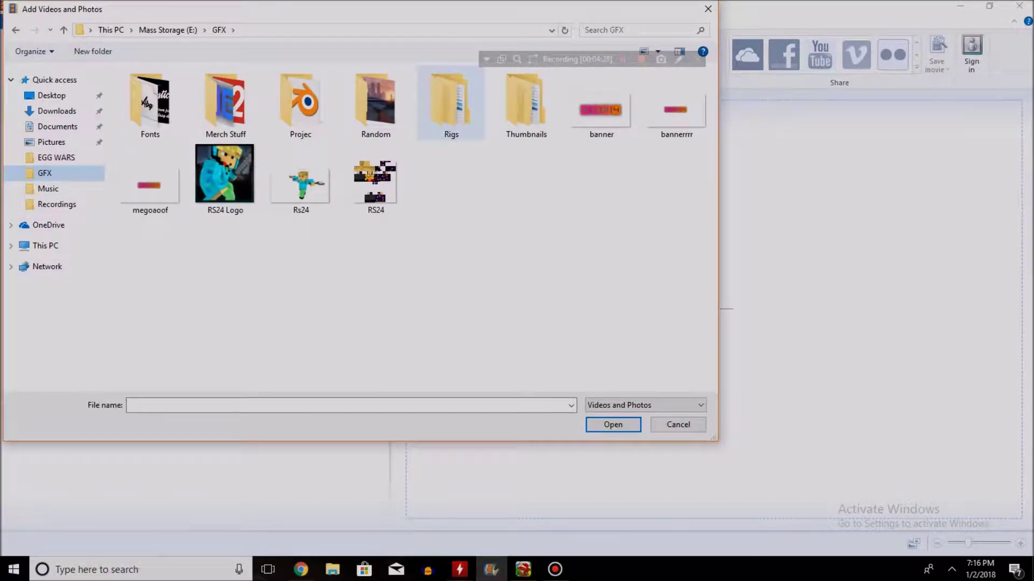
{"action": "left_click", "coordinate": [168, 30]}
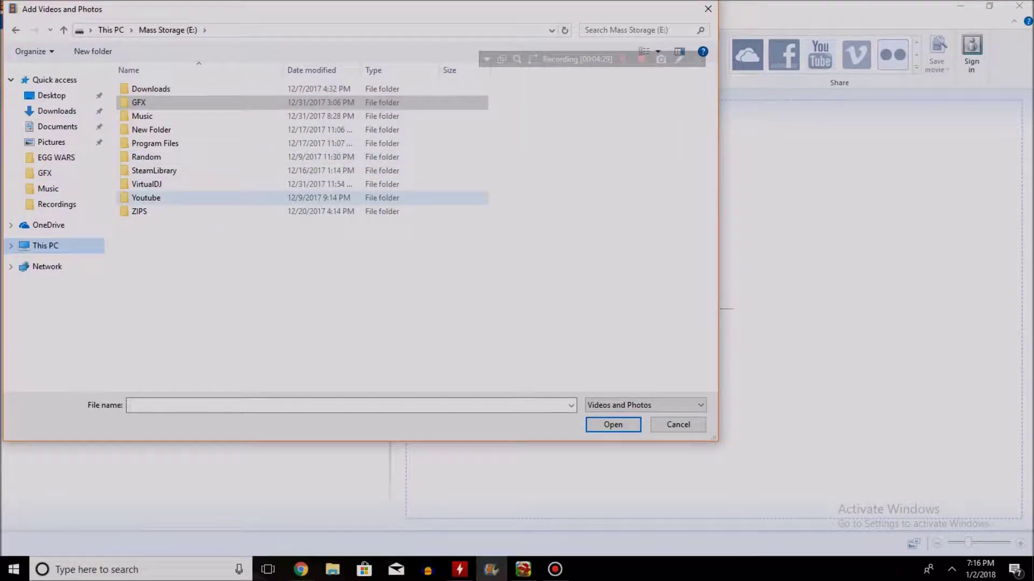
{"action": "double_click", "coordinate": [146, 197]}
{"action": "double_click", "coordinate": [148, 88]}
{"action": "scroll", "coordinate": [401, 135], "scroll_direction": "down", "scroll_amount": 1}
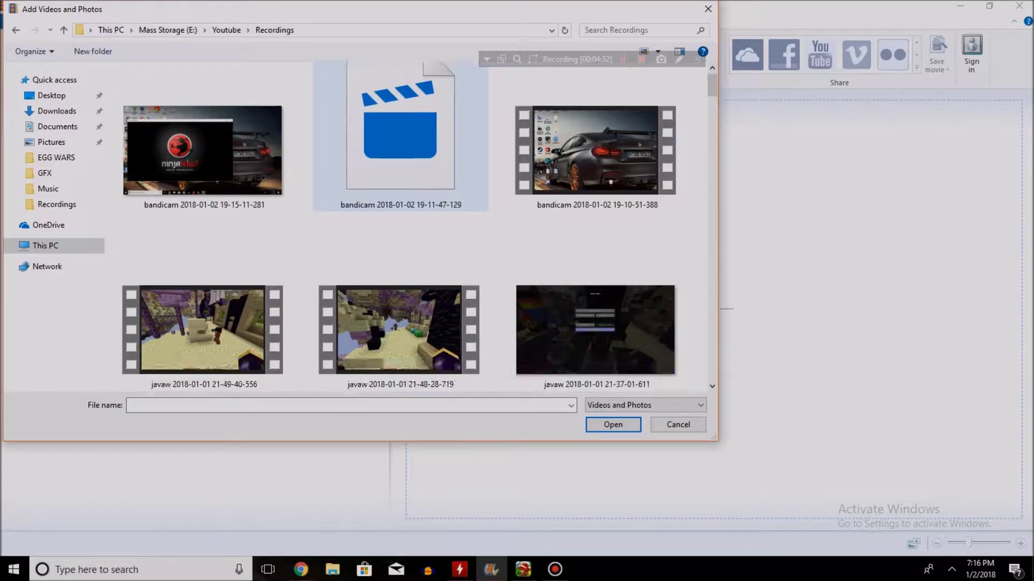
{"action": "scroll", "coordinate": [401, 135], "scroll_direction": "down", "scroll_amount": 6}
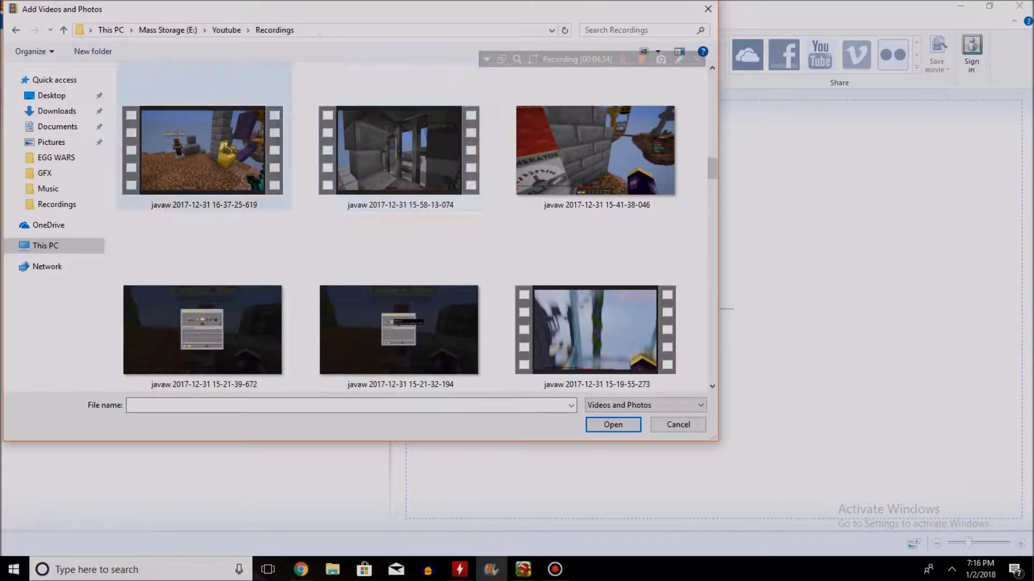
{"action": "scroll", "coordinate": [412, 226], "scroll_direction": "down", "scroll_amount": 5}
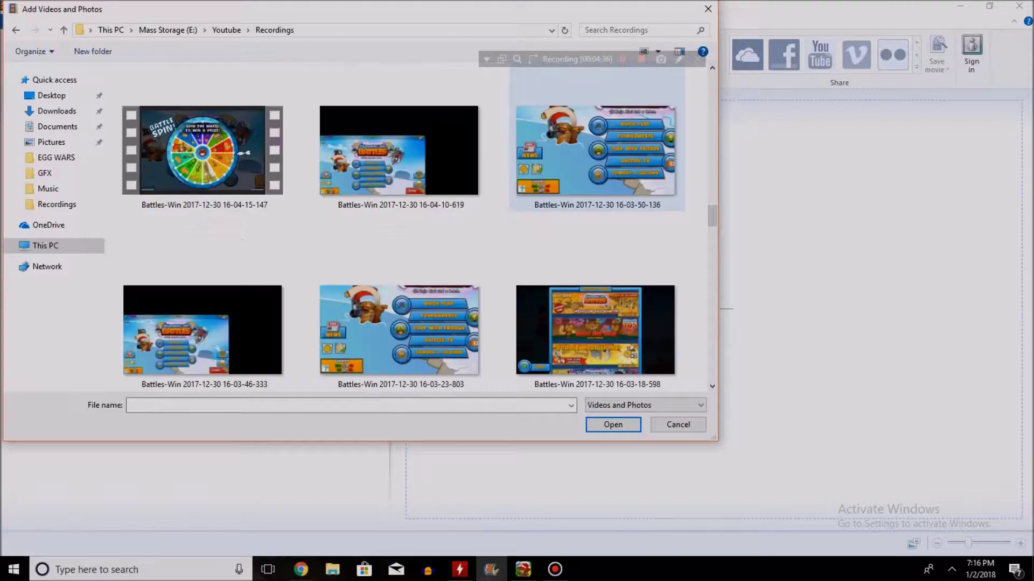
{"action": "scroll", "coordinate": [539, 242], "scroll_direction": "down", "scroll_amount": 5}
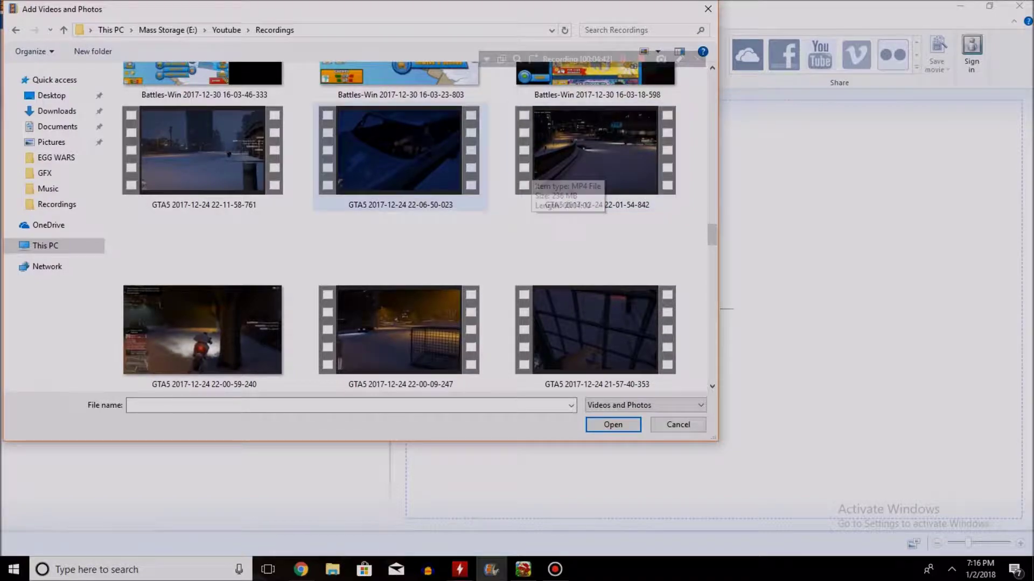
{"action": "double_click", "coordinate": [442, 171]}
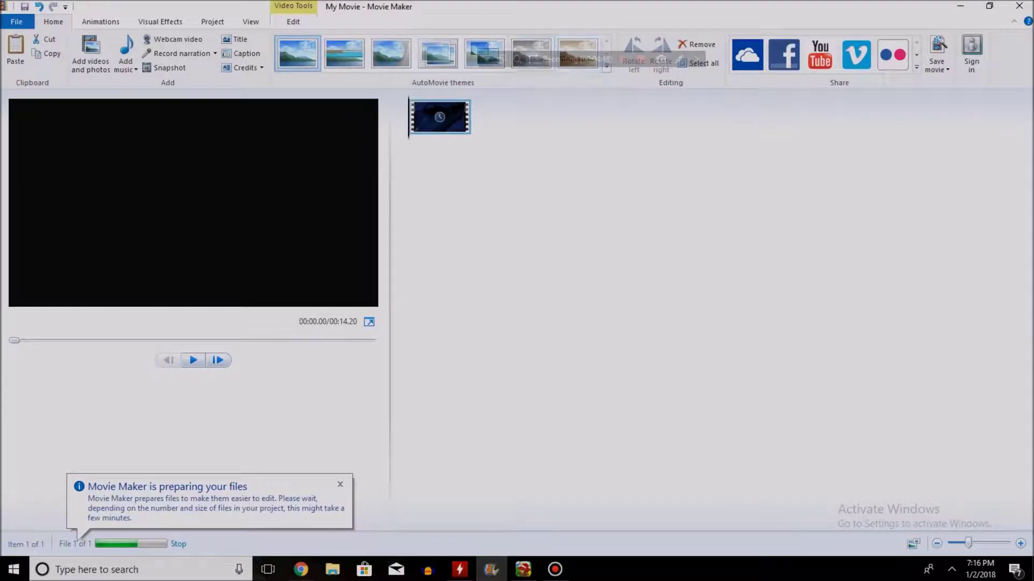
Hide Bandicam's floating recording bar, and preview the imported clip by playing it and scrubbing back to its middle.
{"action": "left_click", "coordinate": [487, 58]}
{"action": "left_click", "coordinate": [506, 76]}
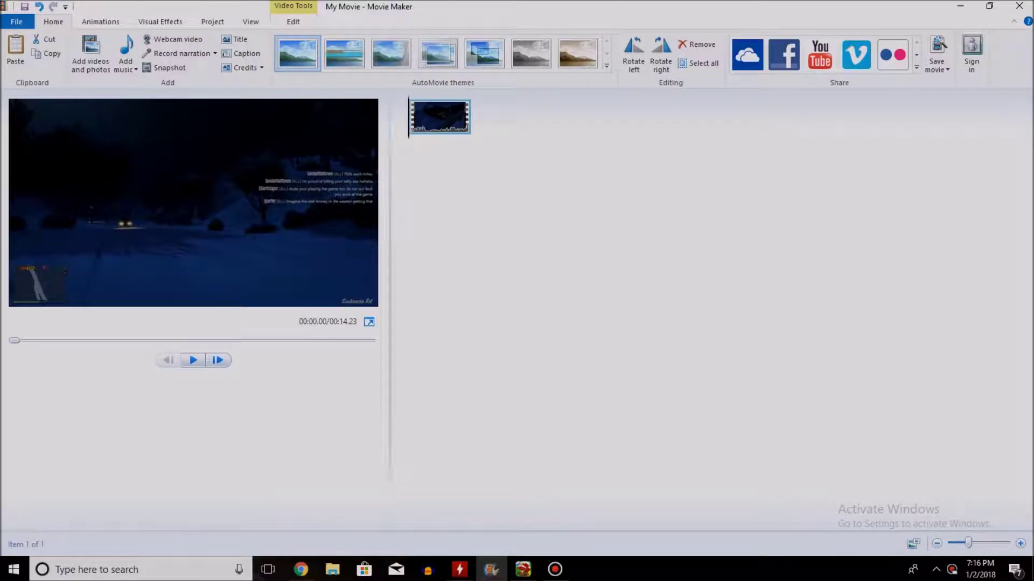
{"action": "key", "text": "space"}
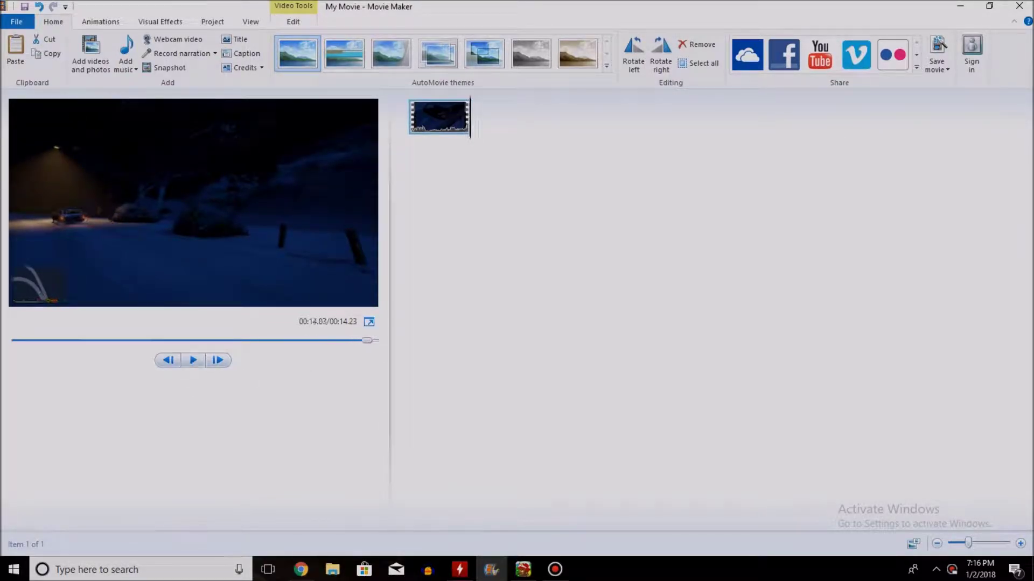
{"action": "left_click_drag", "start_coordinate": [356, 341], "coordinate": [195, 340]}
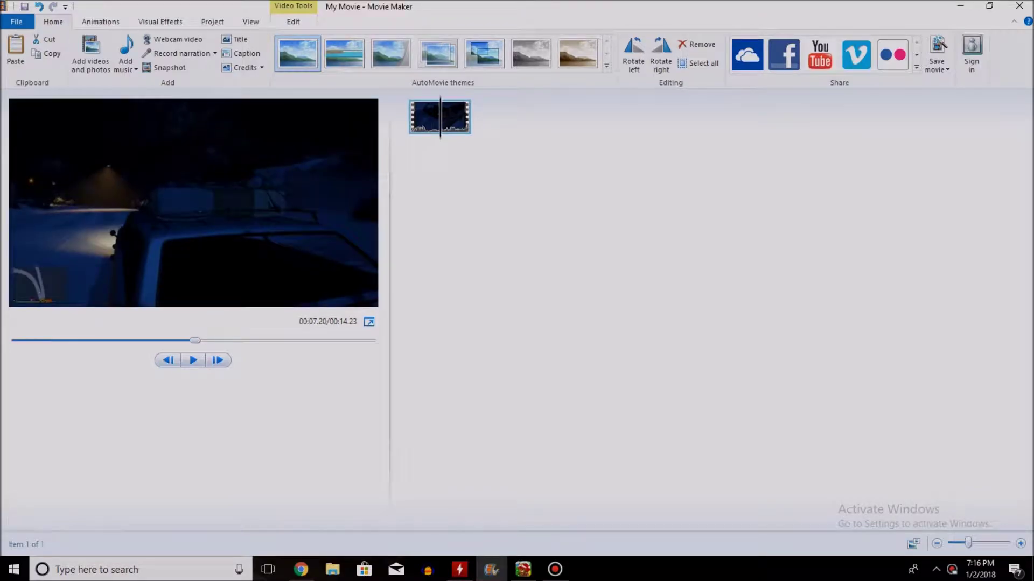
Split the clip at about 2.83 s and again at about 6.40 s, and remove the segment in between.
{"action": "left_click_drag", "start_coordinate": [440, 116], "coordinate": [421, 115]}
{"action": "key", "text": "m"}
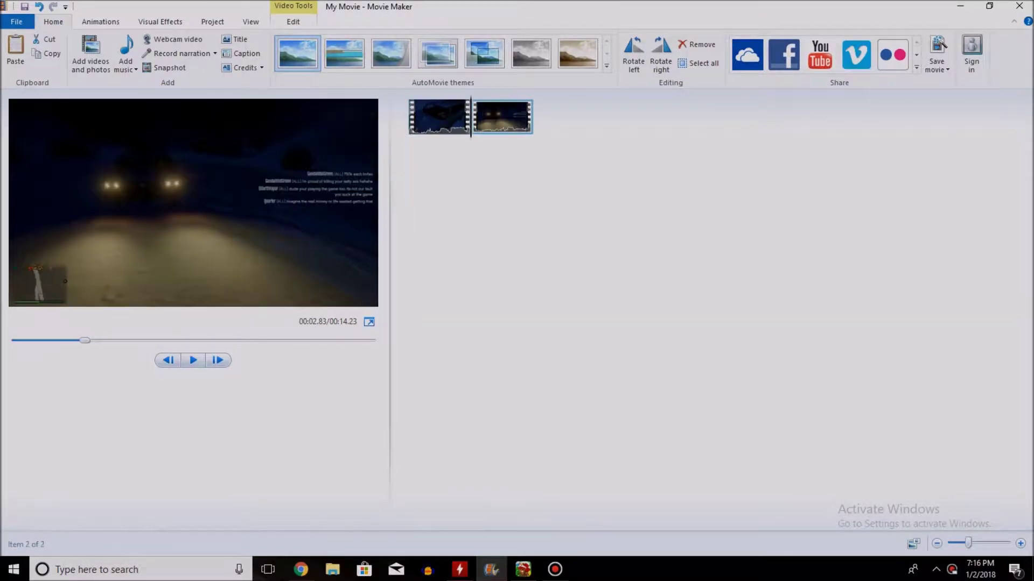
{"action": "key", "text": "space"}
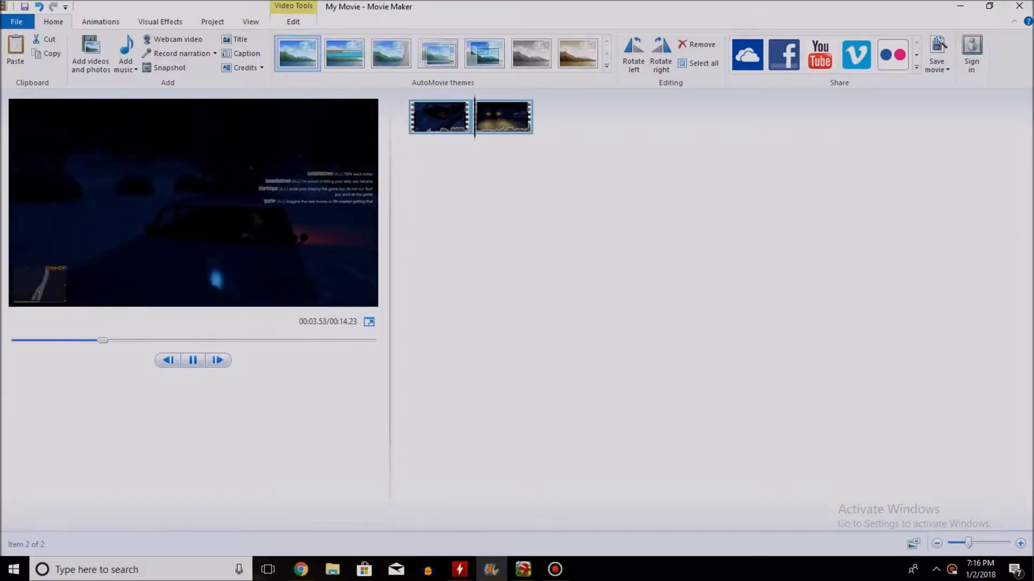
{"action": "mouse_move", "coordinate": [501, 116]}
{"action": "left_mouse_down"}
{"action": "mouse_move", "coordinate": [487, 128]}
{"action": "mouse_move", "coordinate": [479, 119]}
{"action": "mouse_move", "coordinate": [489, 116]}
{"action": "left_mouse_up"}
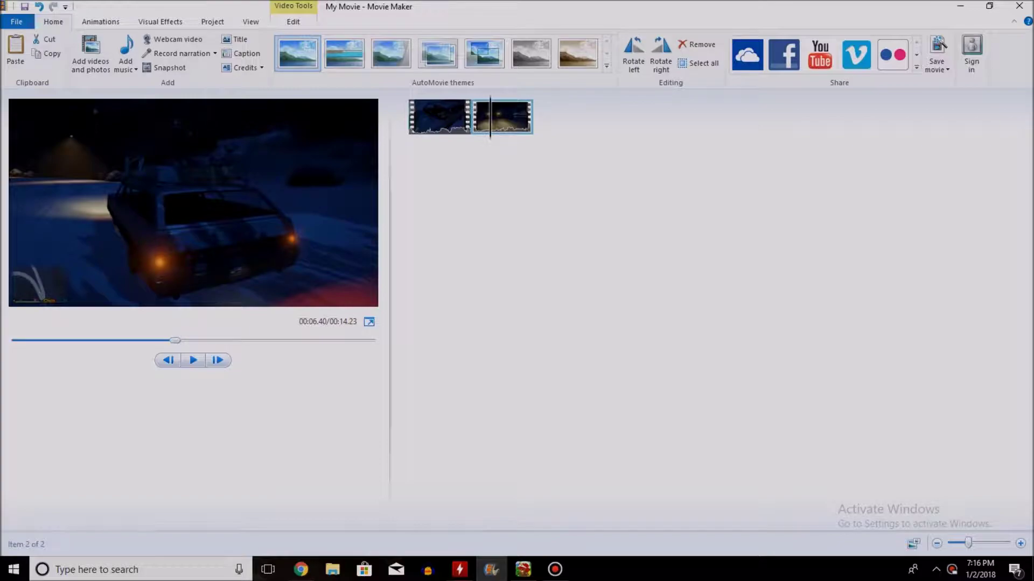
{"action": "key", "text": "m"}
{"action": "right_click", "coordinate": [498, 107]}
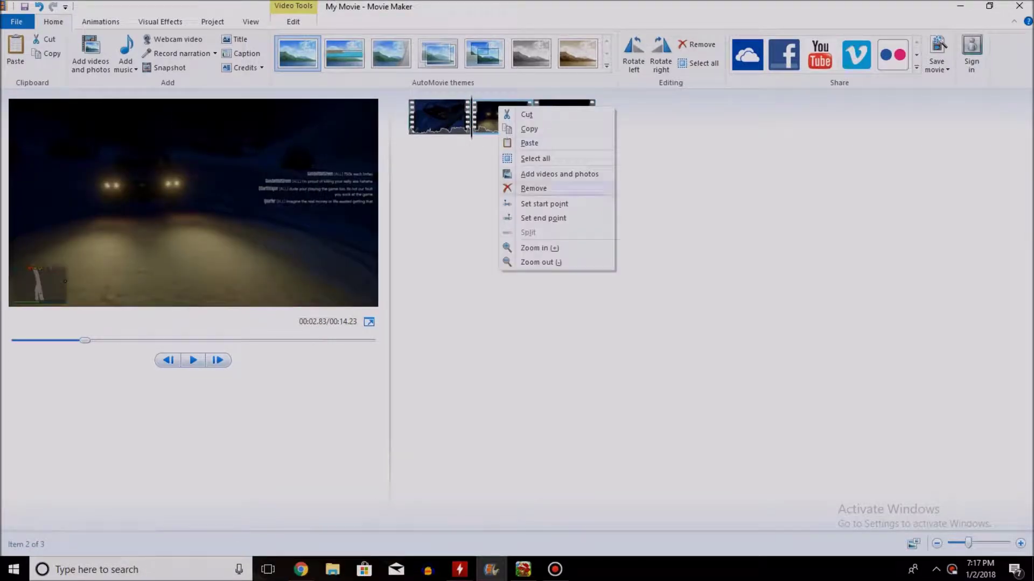
{"action": "left_click", "coordinate": [501, 188]}
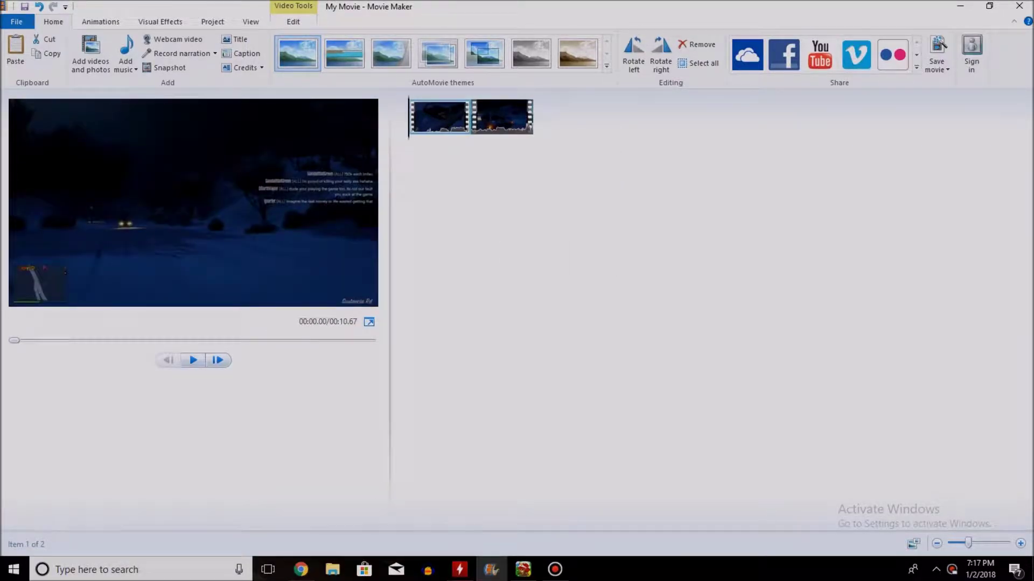
Add the music track KYLE - Doubt It from the Music folder and shift it to the start of the movie.
{"action": "left_click_drag", "start_coordinate": [409, 116], "coordinate": [453, 117]}
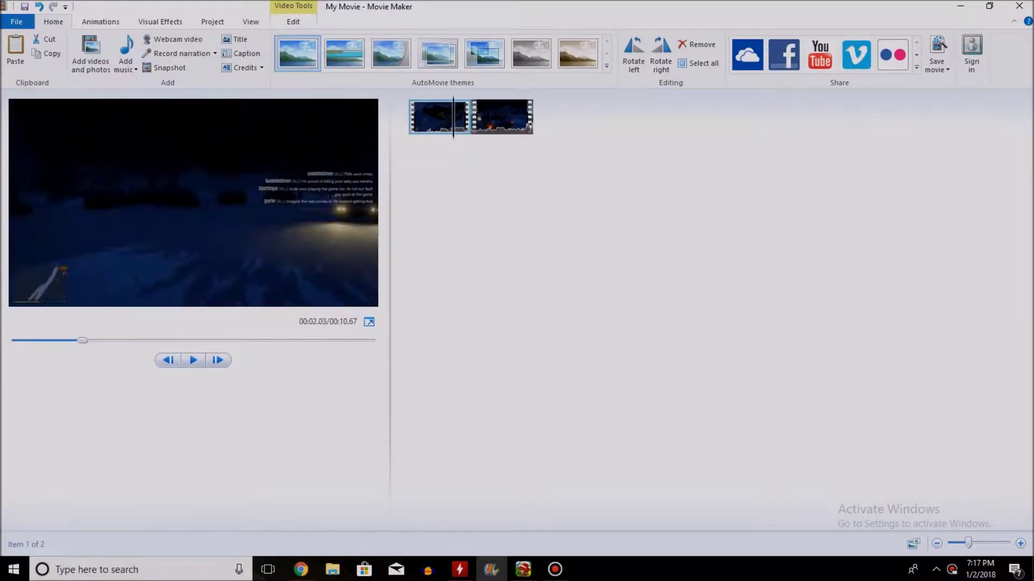
{"action": "left_click", "coordinate": [126, 64]}
{"action": "left_click", "coordinate": [162, 170]}
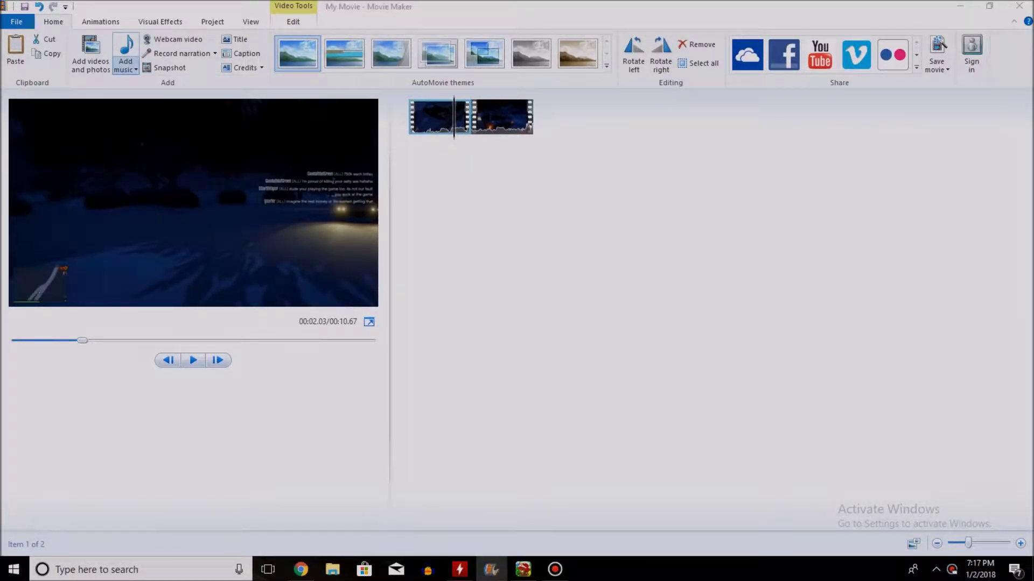
{"action": "left_click", "coordinate": [302, 201]}
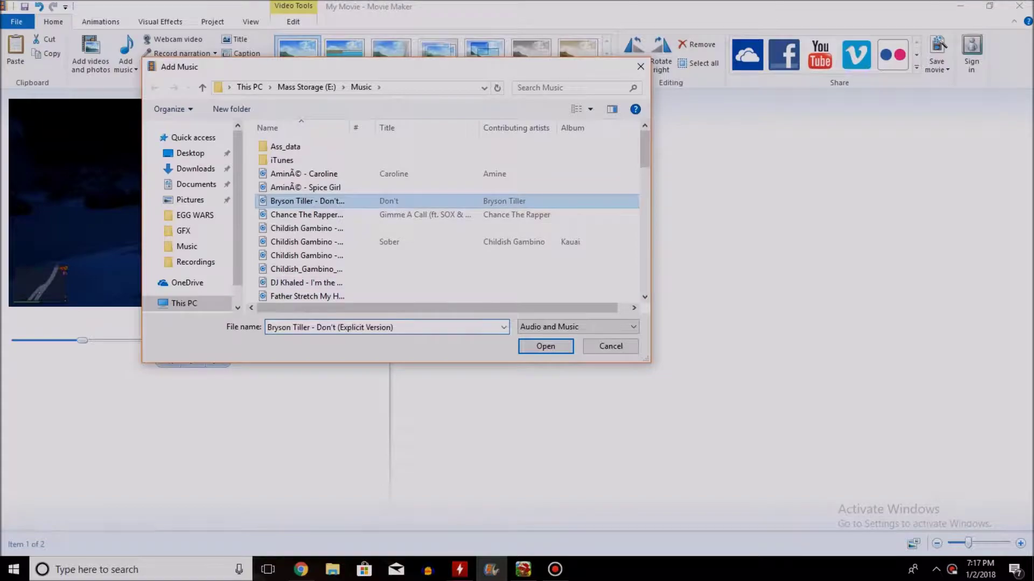
{"action": "scroll", "coordinate": [301, 201], "scroll_direction": "down", "scroll_amount": 1}
{"action": "scroll", "coordinate": [301, 200], "scroll_direction": "down", "scroll_amount": 4}
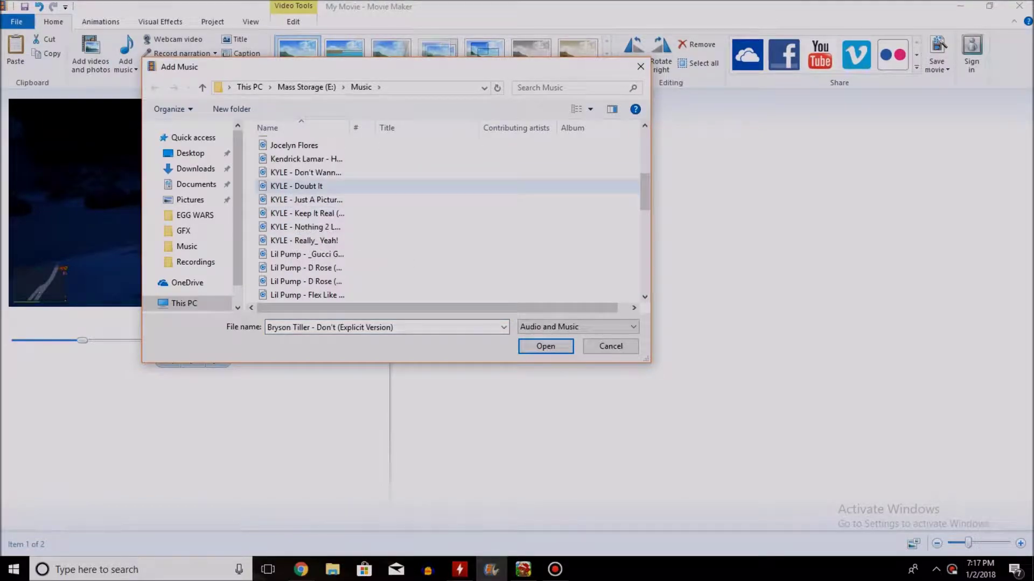
{"action": "left_click", "coordinate": [296, 186]}
{"action": "key", "text": "Return"}
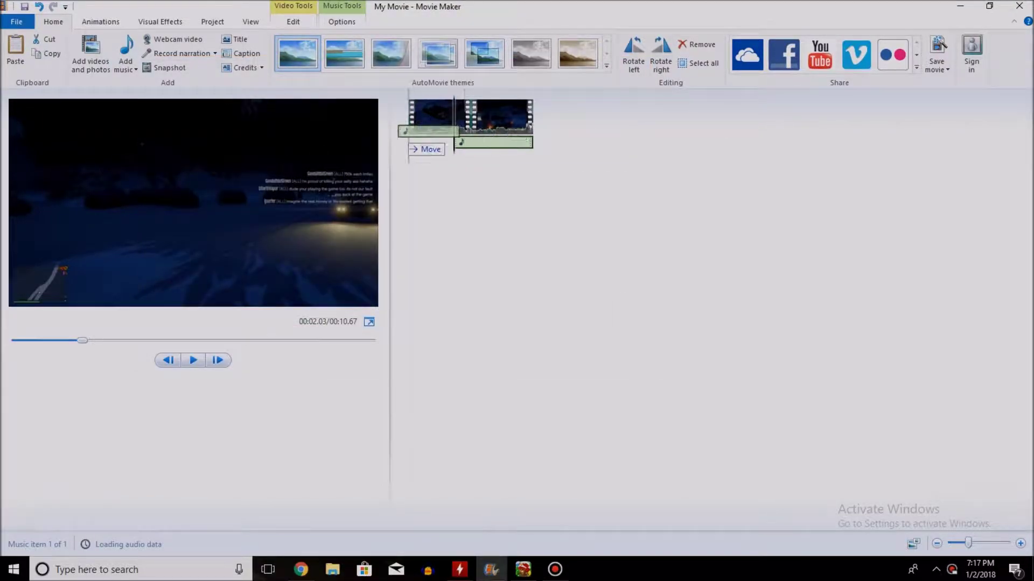
Play back the movie with its music and look at the video volume control.
{"action": "key", "text": "space"}
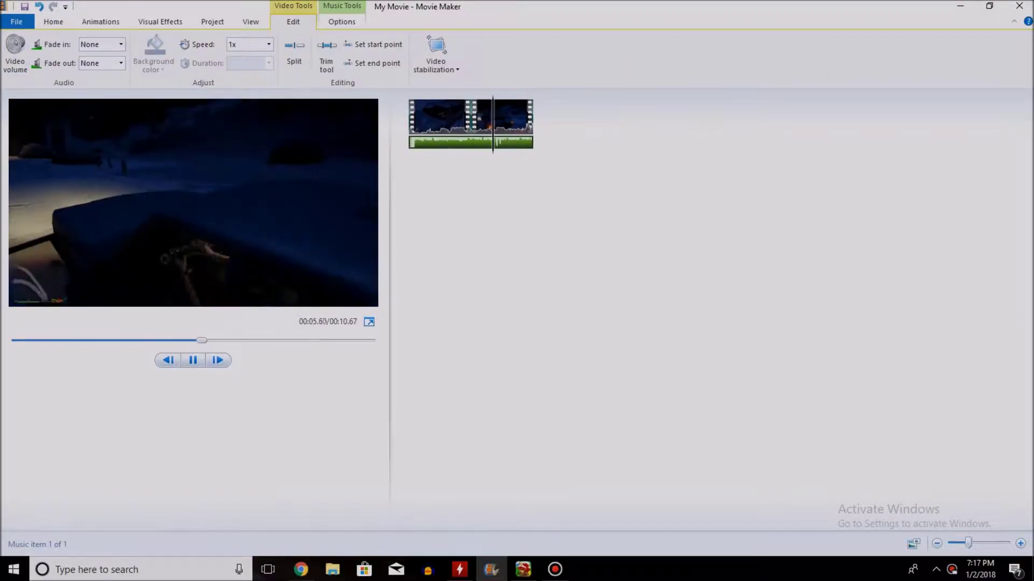
{"action": "key", "text": "space"}
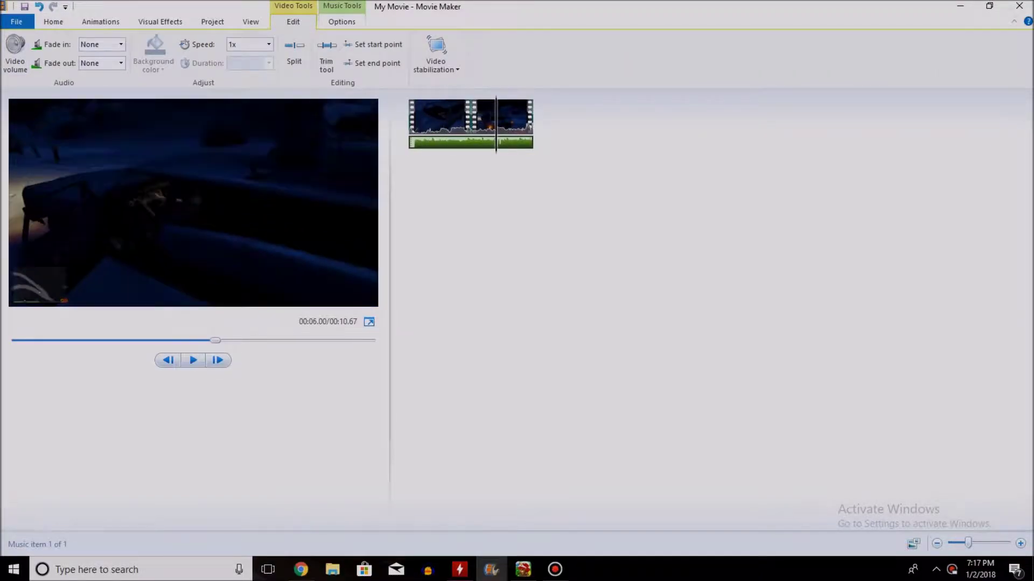
{"action": "left_click", "coordinate": [15, 52]}
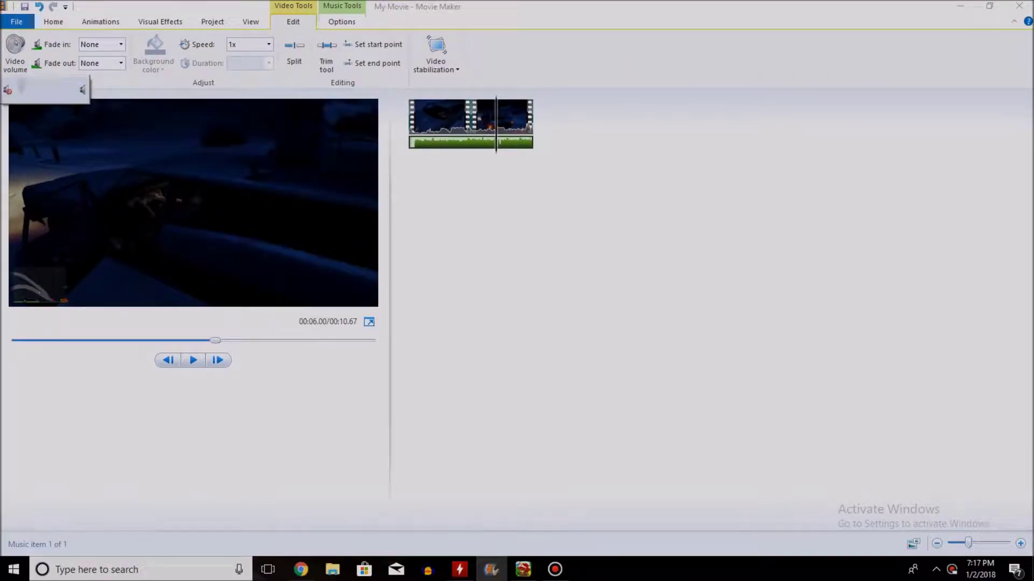
{"action": "key", "text": "Escape"}
{"action": "left_click_drag", "start_coordinate": [496, 124], "coordinate": [429, 124]}
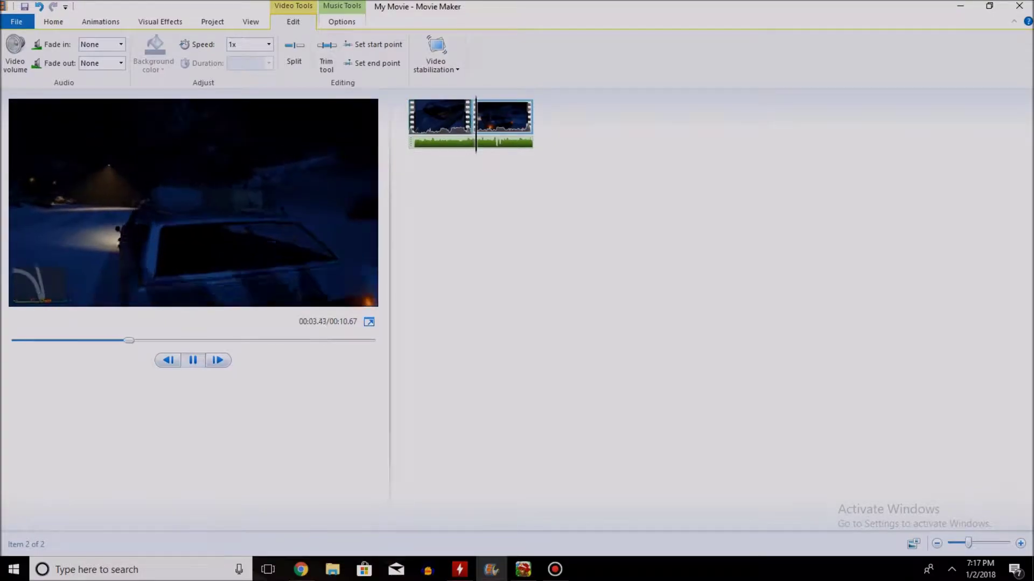
{"action": "key", "text": "space"}
Browse the available transitions and visual effects for the two clips, leaving the second clip without a transition.
{"action": "left_click", "coordinate": [100, 21]}
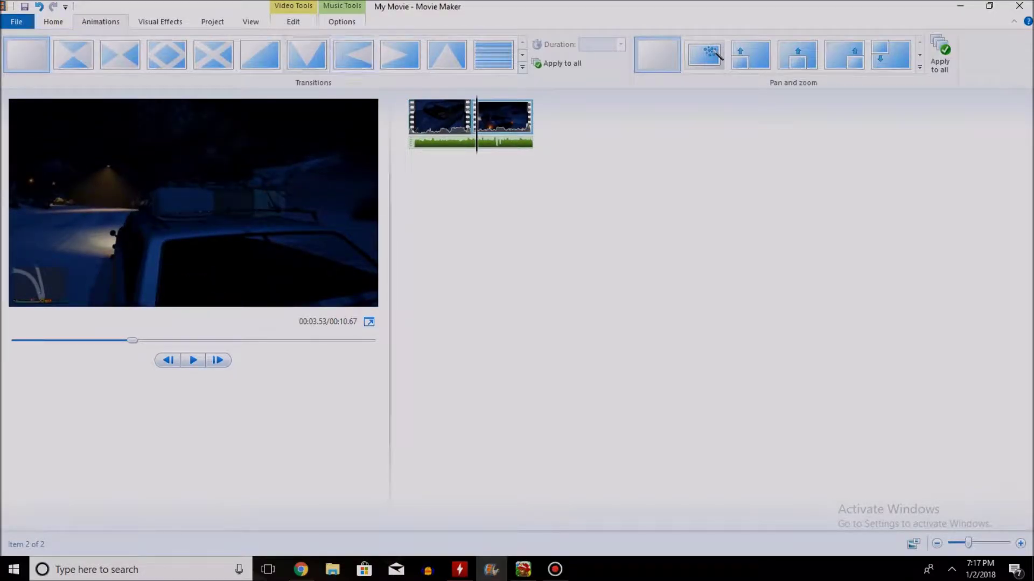
{"action": "left_click", "coordinate": [522, 66]}
{"action": "left_click", "coordinate": [27, 60]}
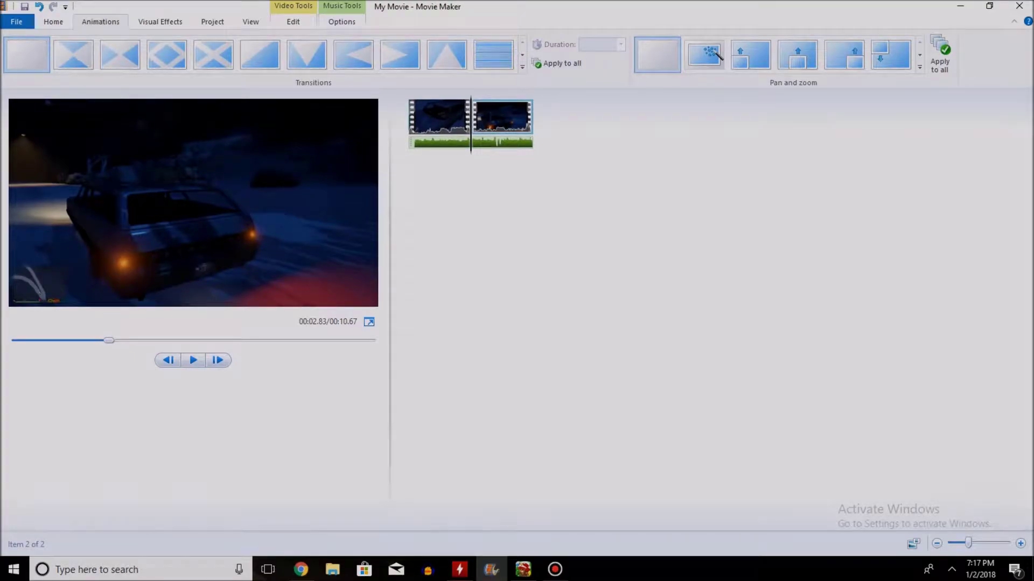
{"action": "left_click", "coordinate": [438, 116]}
{"action": "left_click", "coordinate": [159, 22]}
{"action": "left_click", "coordinate": [52, 22]}
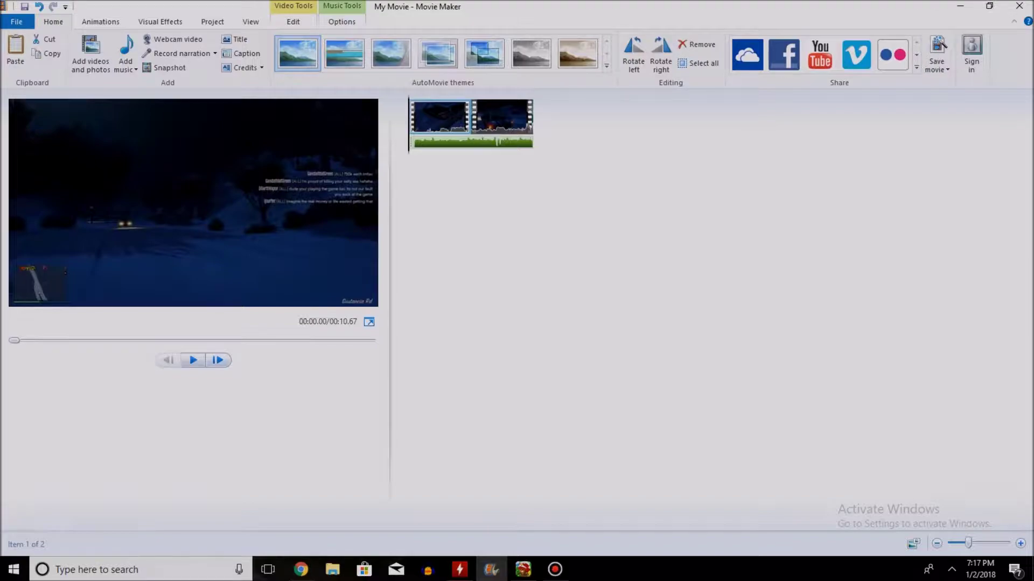
Open the form for creating a custom movie export setting and bring up Bandicam's video settings over it.
{"action": "left_click", "coordinate": [937, 66]}
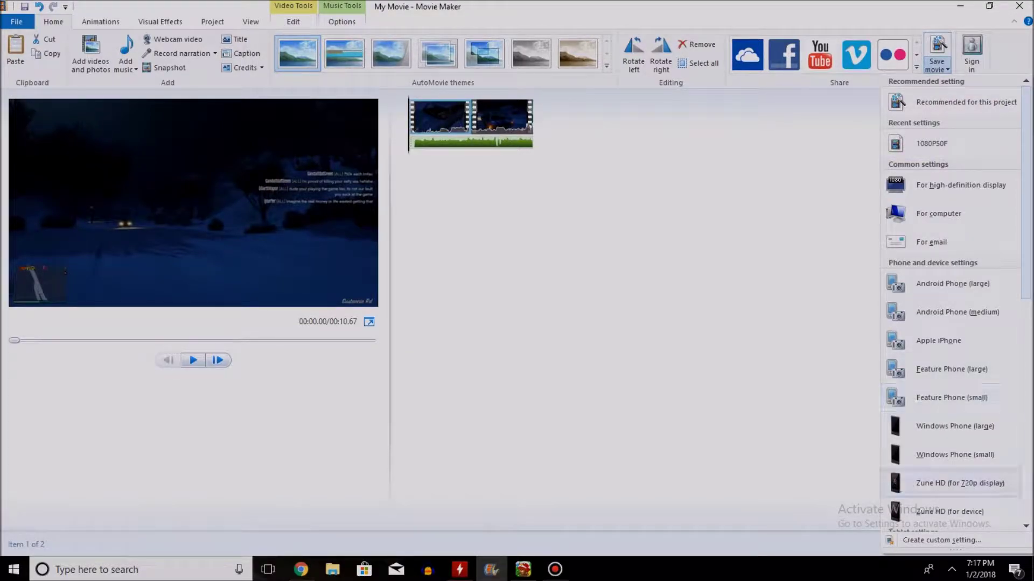
{"action": "left_click", "coordinate": [942, 540]}
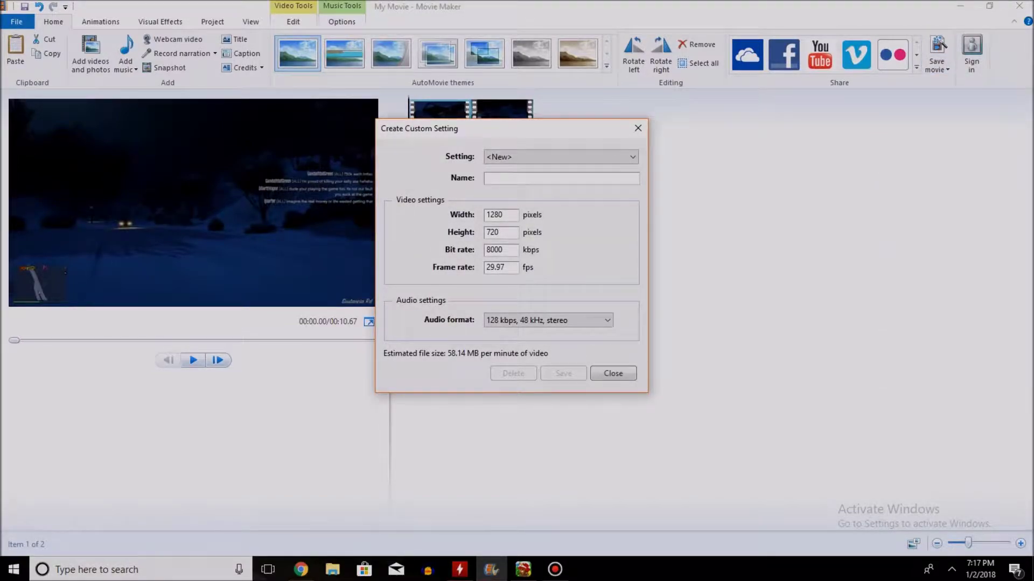
{"action": "left_click", "coordinate": [554, 569]}
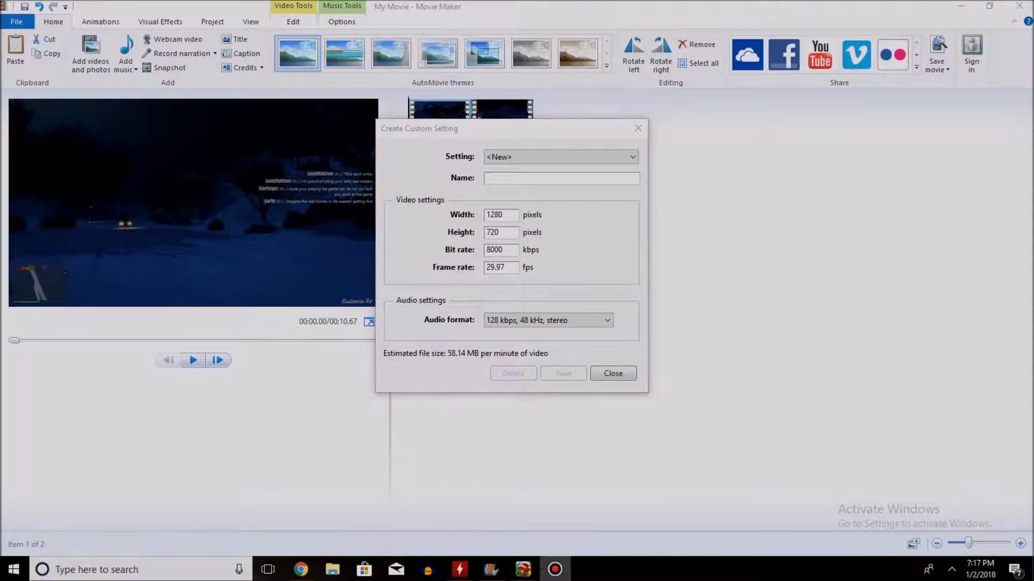
{"action": "left_click_drag", "start_coordinate": [765, 256], "coordinate": [610, 39]}
{"action": "left_click_drag", "start_coordinate": [545, 38], "coordinate": [519, 33]}
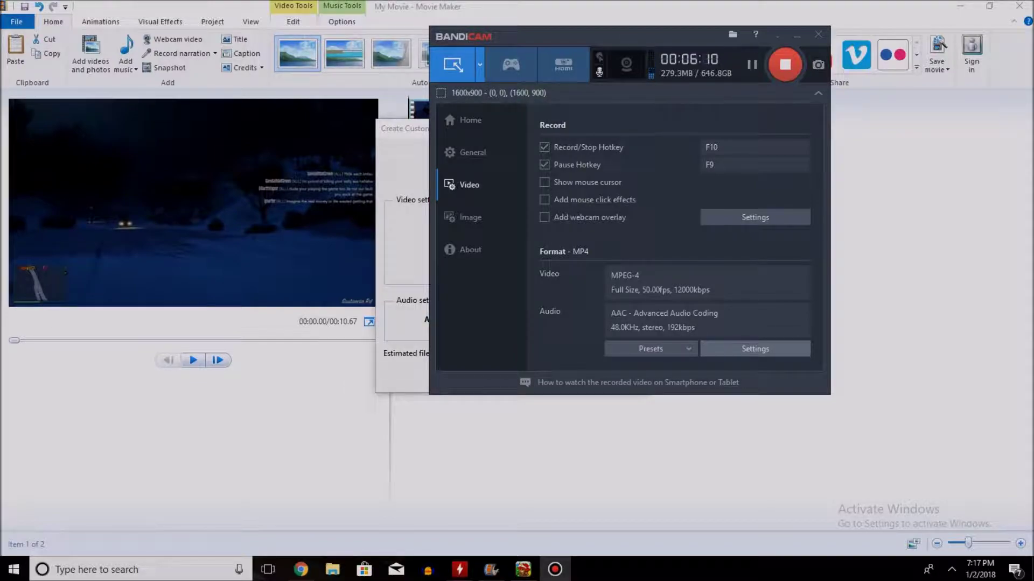
Review the FPS, codec and bitrate options in Bandicam's format settings, keeping the MPEG-4 codec, and return to Movie Maker.
{"action": "left_click", "coordinate": [755, 349]}
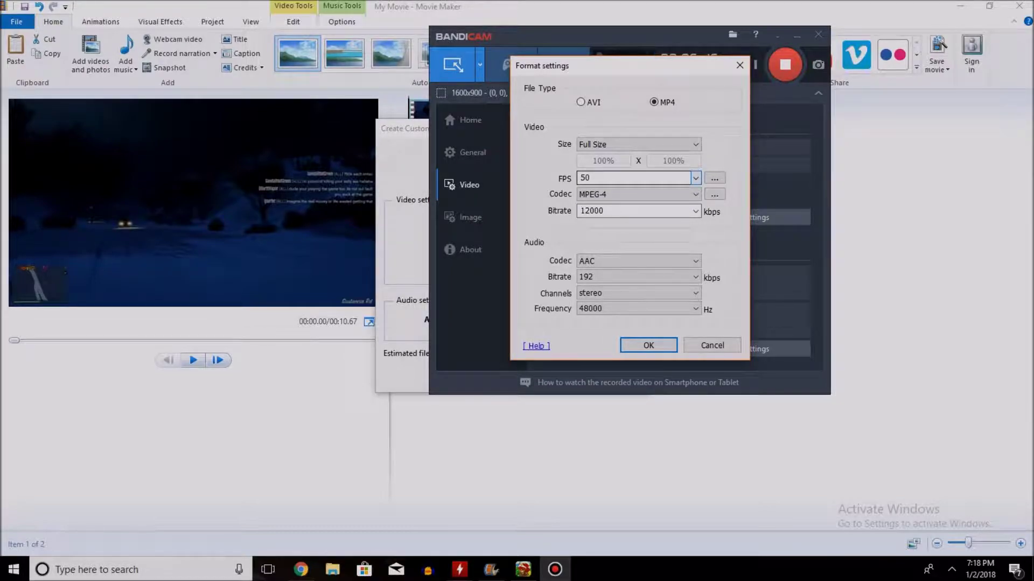
{"action": "left_click", "coordinate": [695, 178]}
{"action": "left_click", "coordinate": [695, 178]}
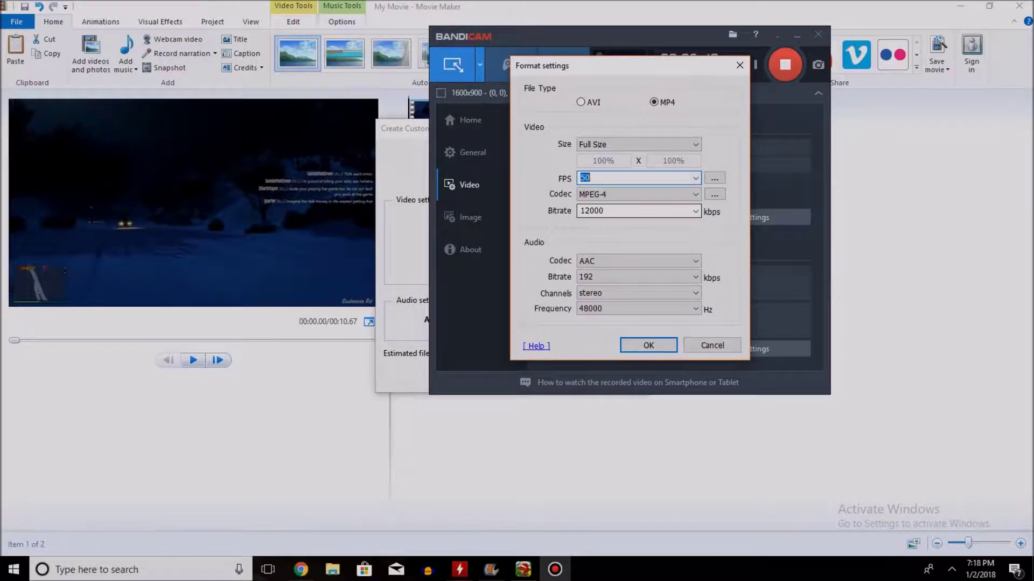
{"action": "left_click", "coordinate": [638, 194]}
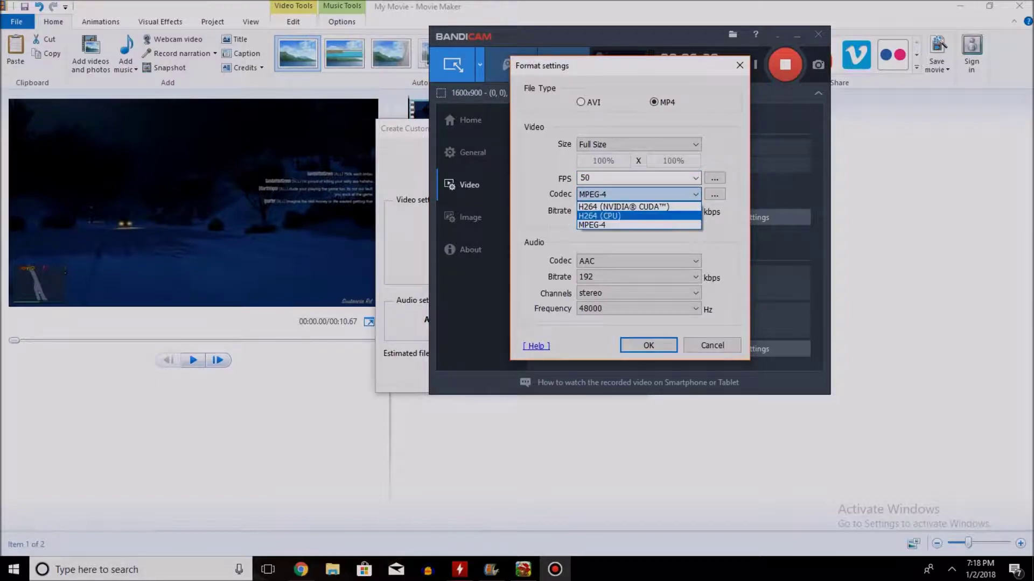
{"action": "left_click", "coordinate": [638, 225]}
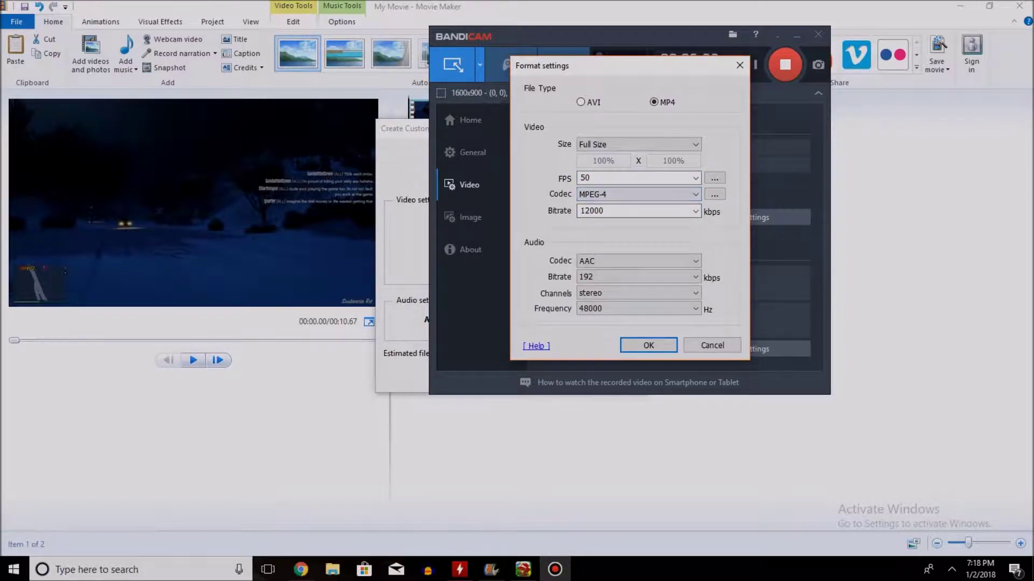
{"action": "left_click", "coordinate": [649, 345]}
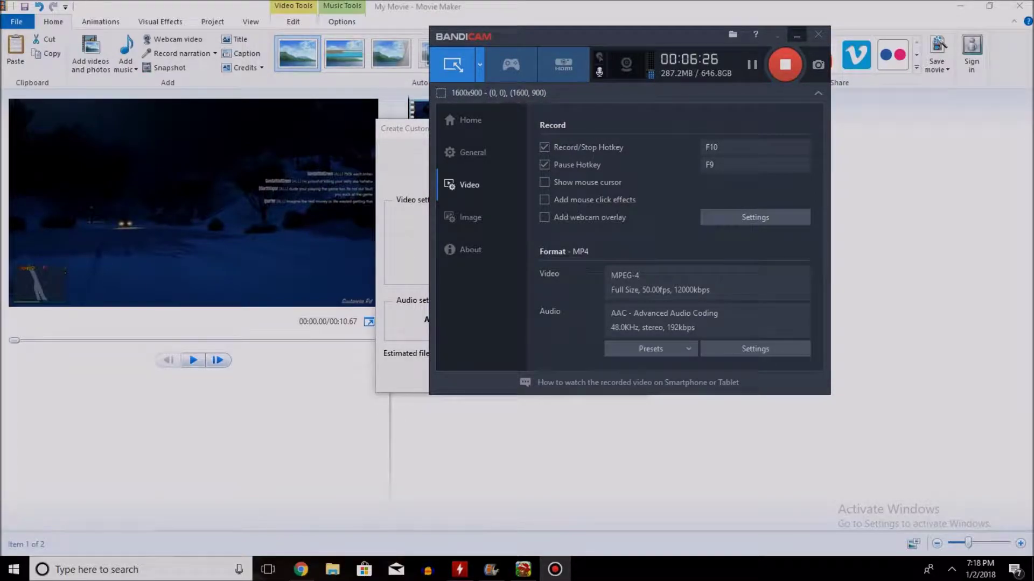
{"action": "left_click", "coordinate": [796, 35]}
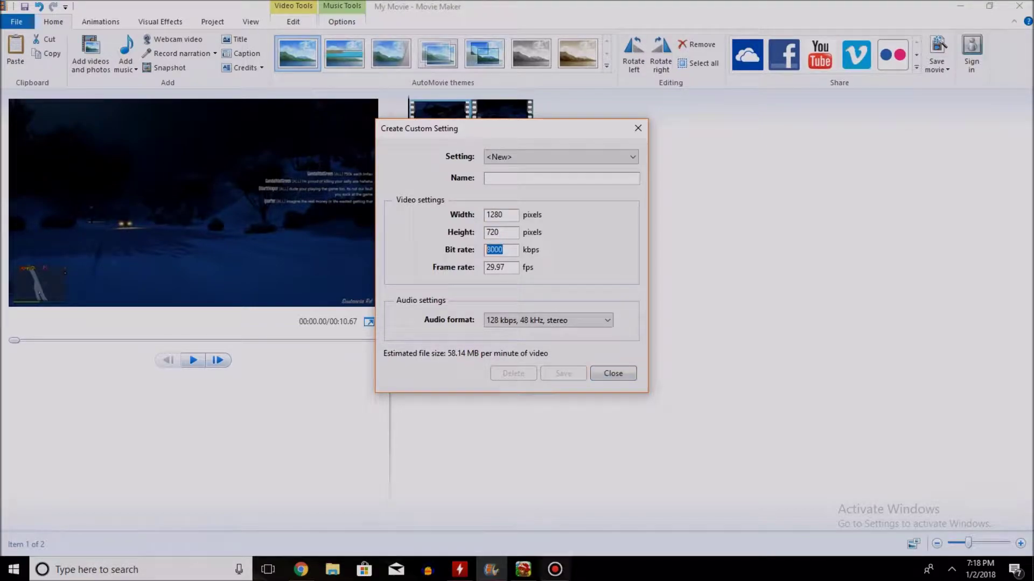
Try a bit rate of 1200 kbps in the custom export setting, checking Bandicam's bitrate, and close the form without saving.
{"action": "left_click", "coordinate": [555, 569]}
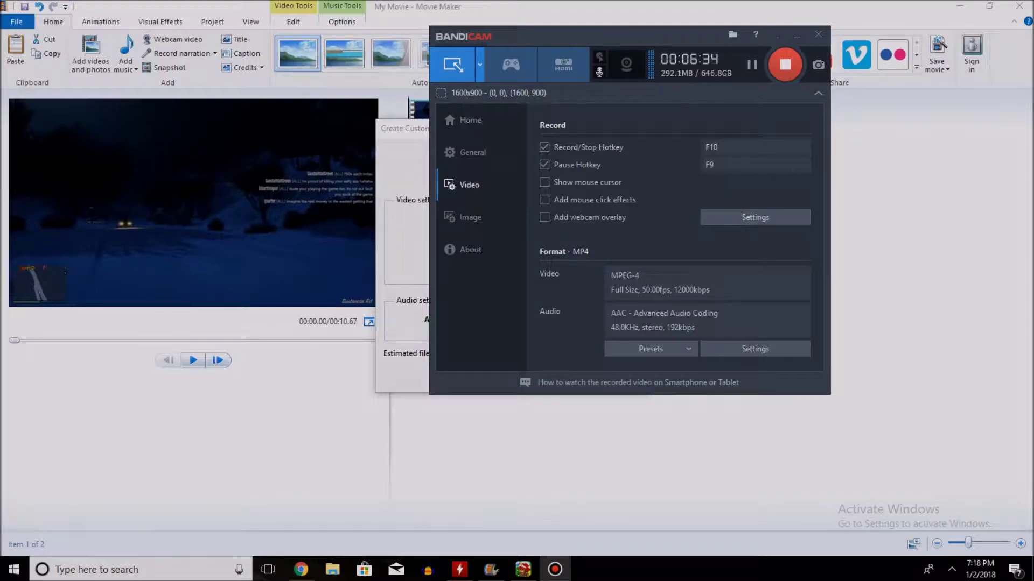
{"action": "key", "text": "alt+Tab"}
{"action": "type", "text": "1200"}
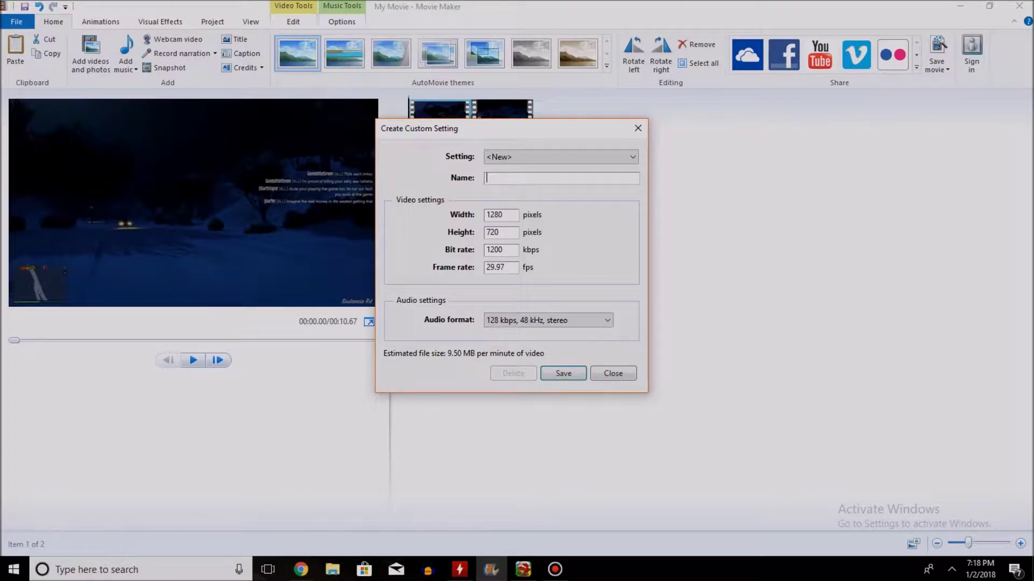
{"action": "left_click", "coordinate": [612, 374]}
{"action": "key", "text": "Tab"}
{"action": "key", "text": "Return"}
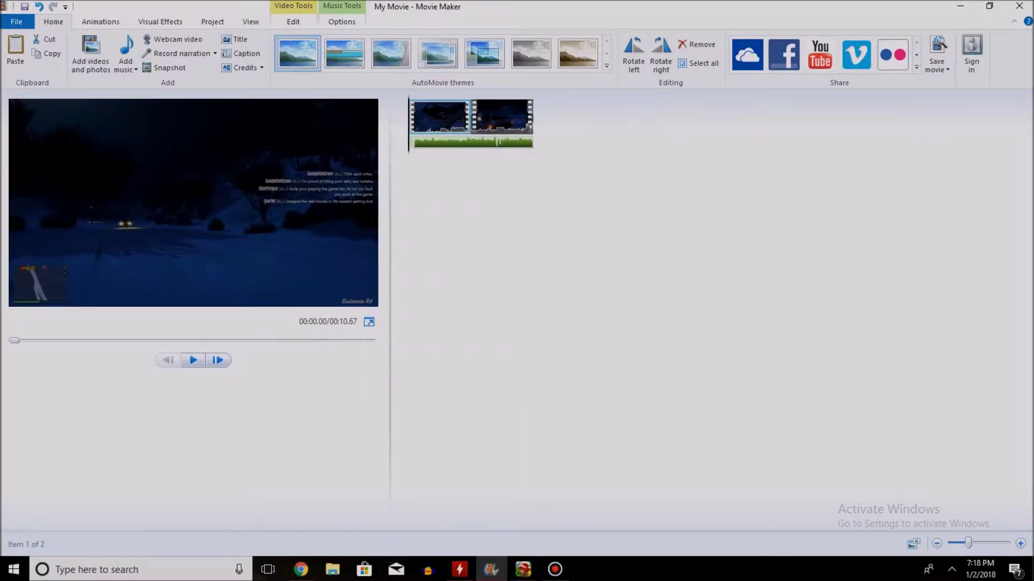
Export the movie with the 1080P50F setting as My Movie in the Youtube Upload folder and open that folder.
{"action": "left_click", "coordinate": [940, 44]}
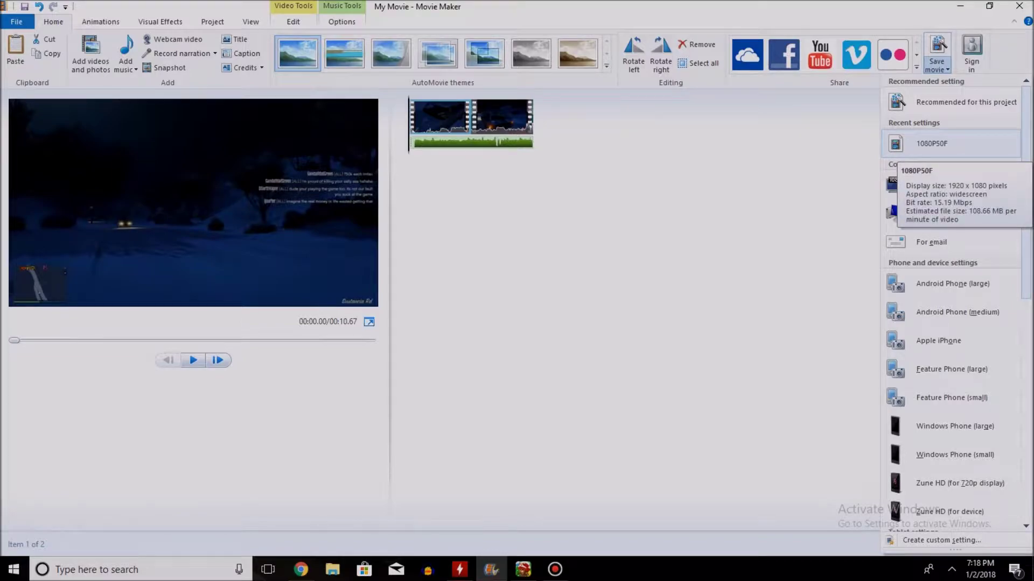
{"action": "left_click", "coordinate": [931, 143]}
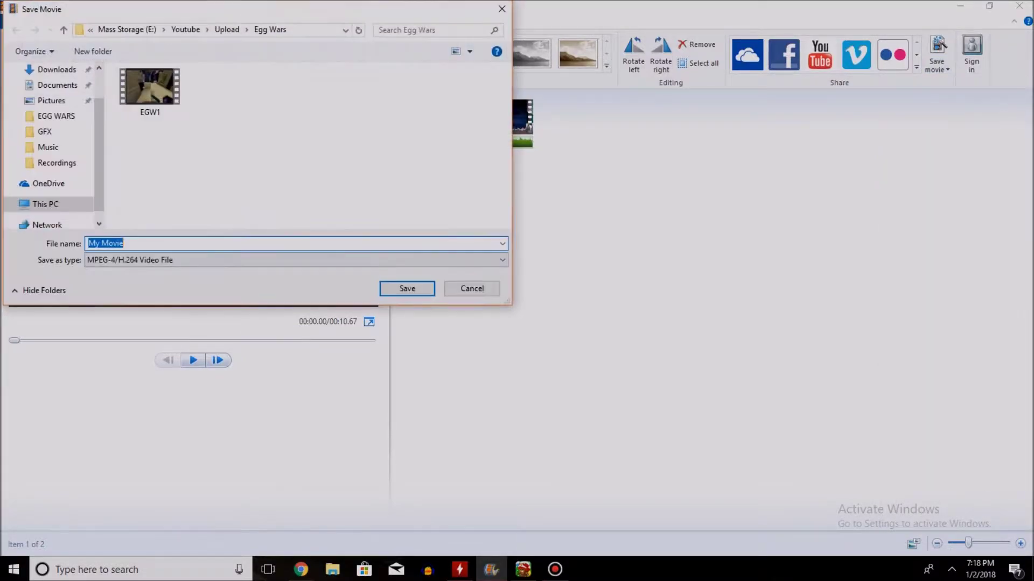
{"action": "left_click", "coordinate": [226, 30]}
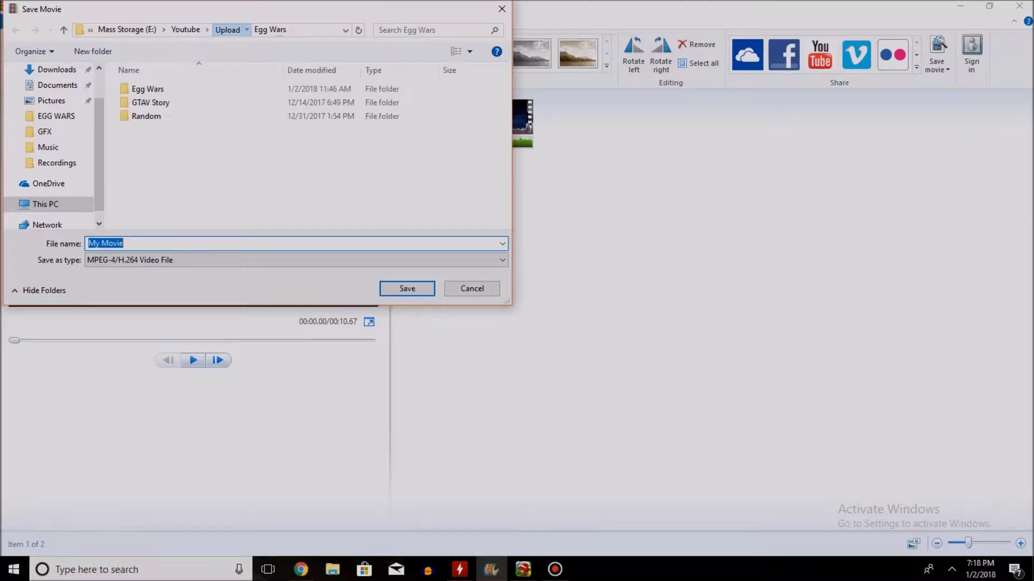
{"action": "key", "text": "Return"}
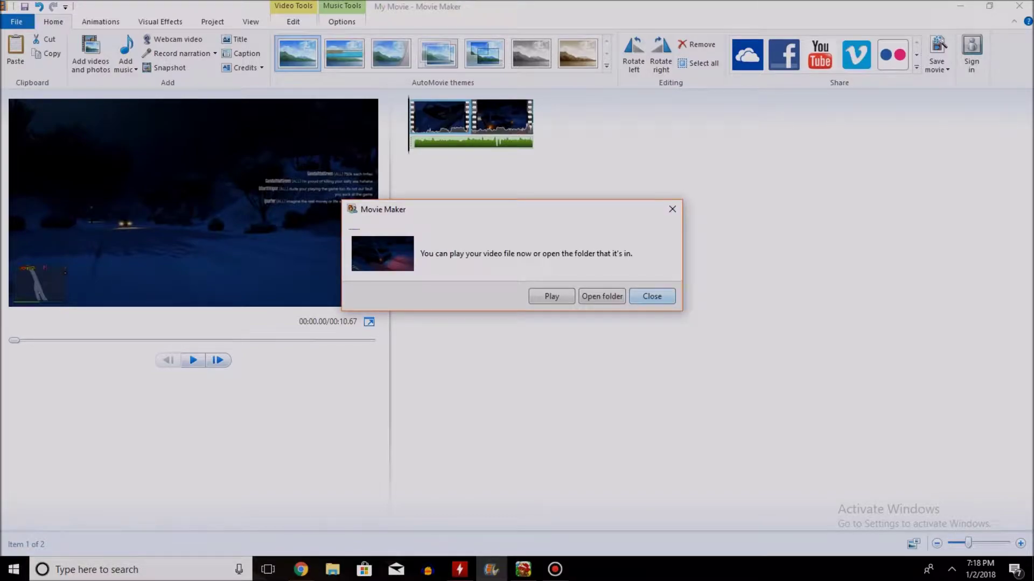
{"action": "left_click", "coordinate": [602, 296]}
Switch to Chrome and open YouTube's video upload page.
{"action": "left_click", "coordinate": [301, 569]}
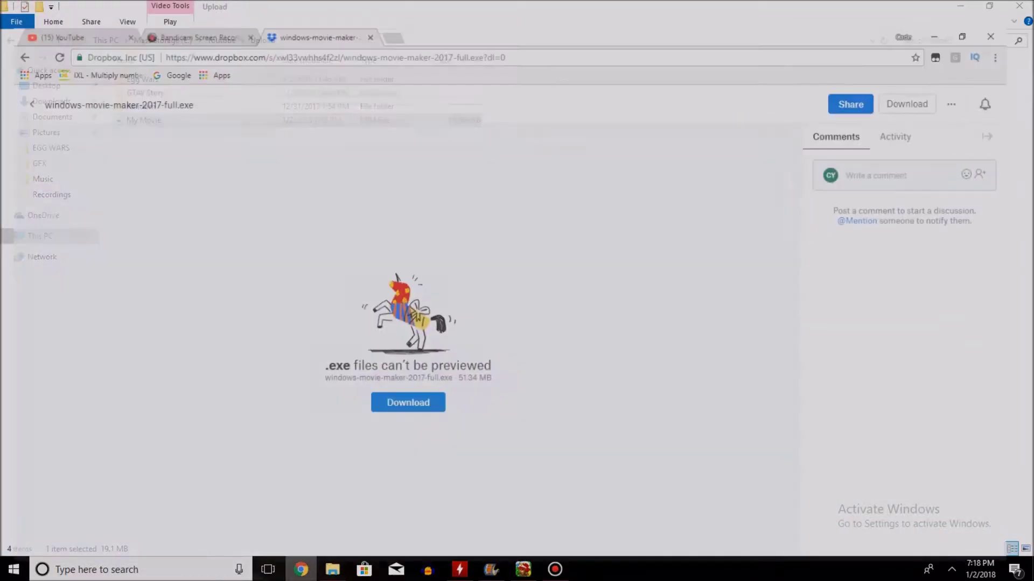
{"action": "left_click", "coordinate": [65, 8]}
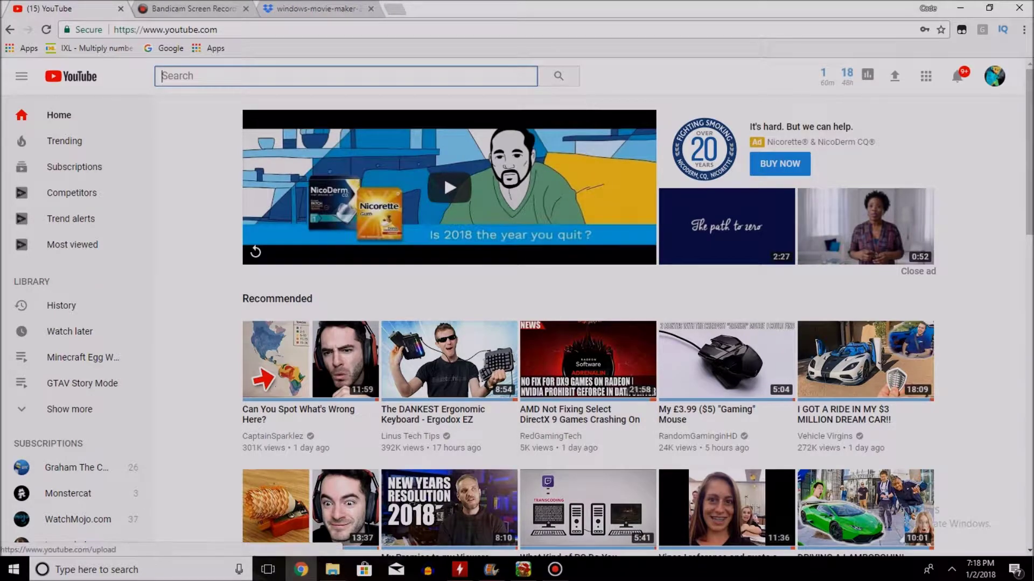
{"action": "left_click", "coordinate": [895, 76]}
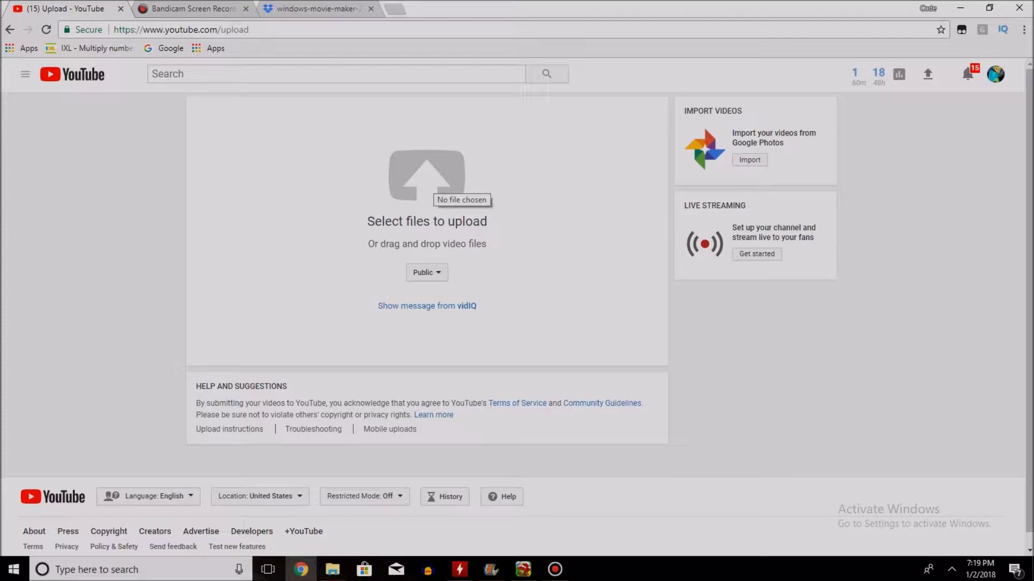
Choose the My Movie file from the Upload folder inside Youtube on Mass Storage (E:) and start uploading it.
{"action": "left_click", "coordinate": [428, 183]}
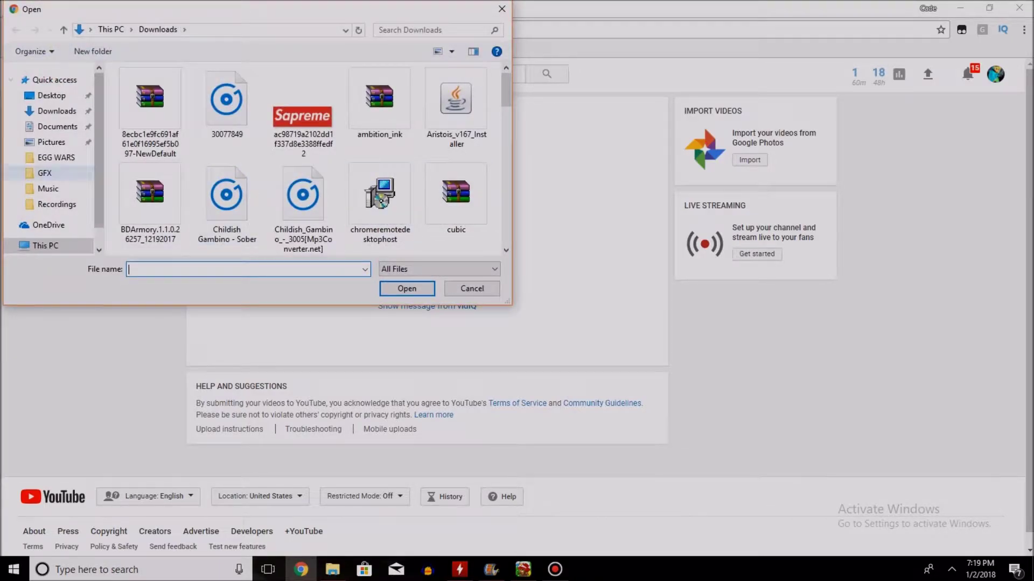
{"action": "left_click", "coordinate": [56, 157]}
{"action": "left_click", "coordinate": [163, 30]}
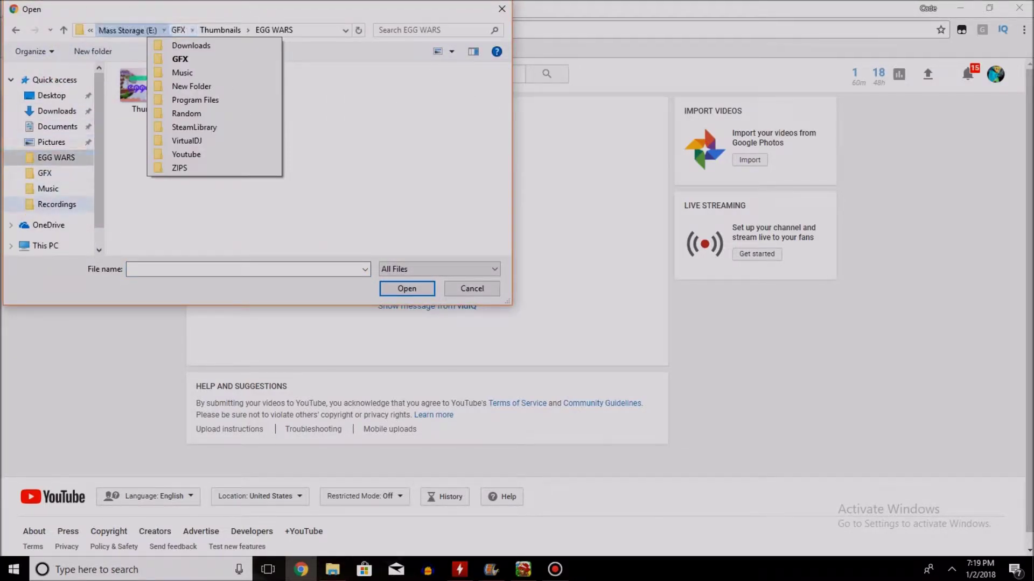
{"action": "left_click", "coordinate": [57, 204]}
{"action": "left_click", "coordinate": [226, 30]}
{"action": "double_click", "coordinate": [144, 102]}
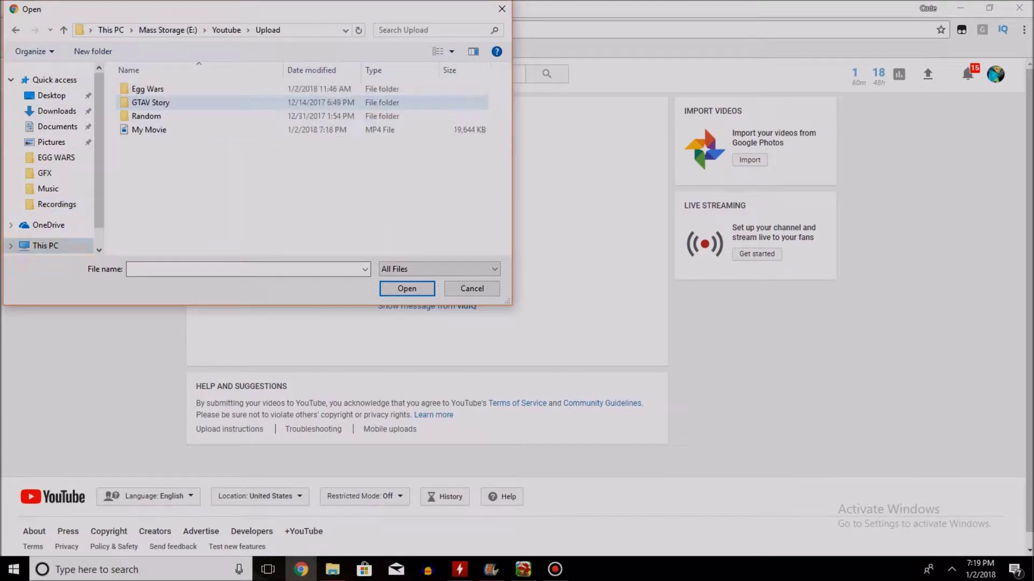
{"action": "left_click", "coordinate": [149, 129]}
{"action": "left_click", "coordinate": [407, 288]}
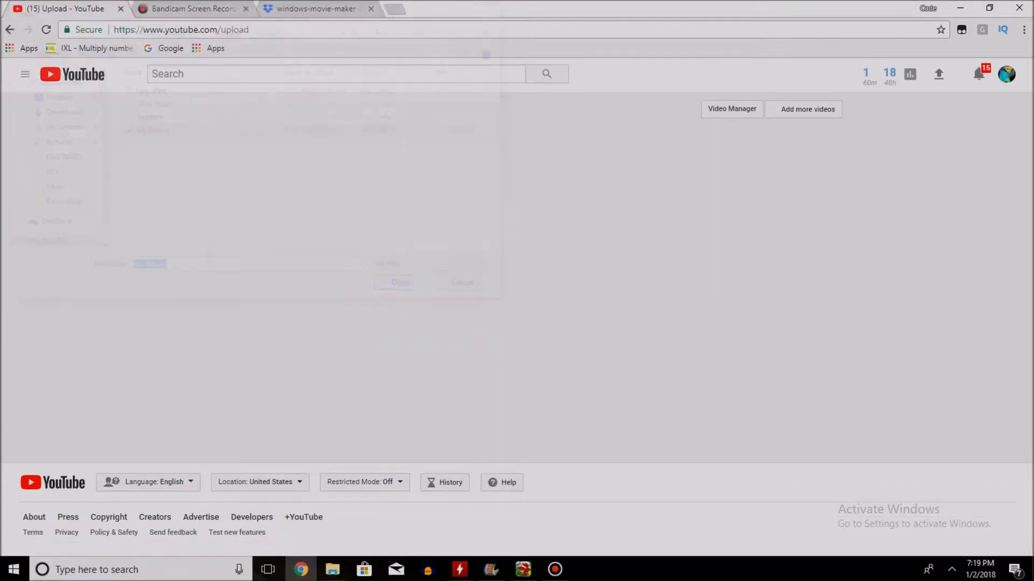
Replace the uploaded video's title with "Crazy Vlog LOL ALMOST DIED".
{"action": "left_click_drag", "start_coordinate": [379, 186], "coordinate": [341, 186]}
{"action": "key", "text": "BackSpace"}
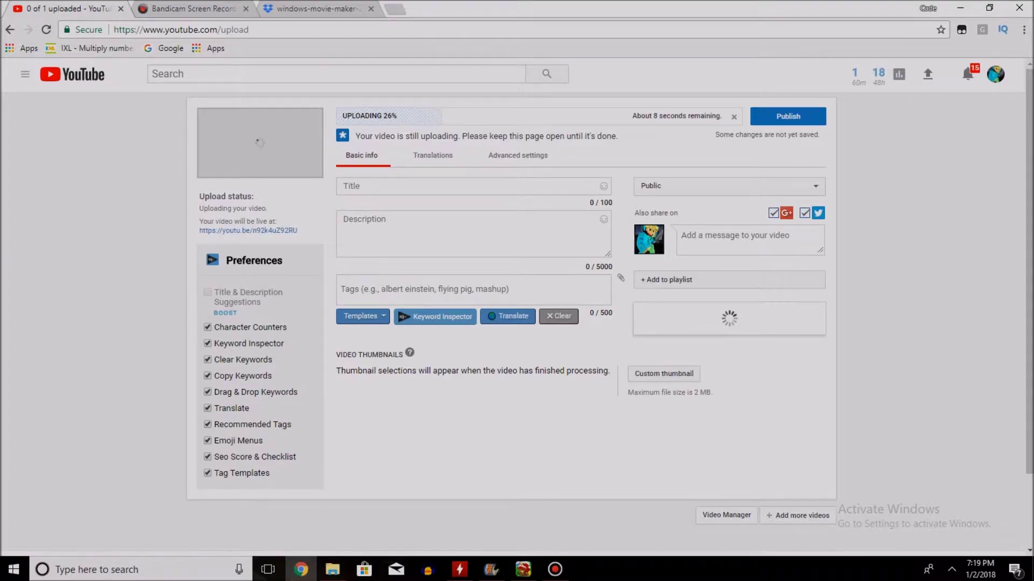
{"action": "left_click", "coordinate": [343, 186]}
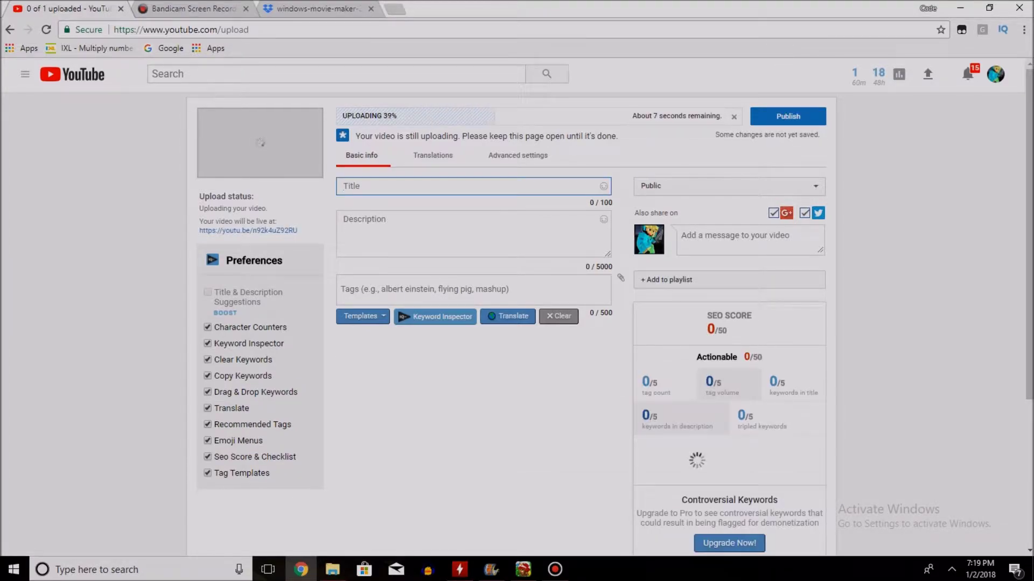
{"action": "type", "text": "Crazy V"}
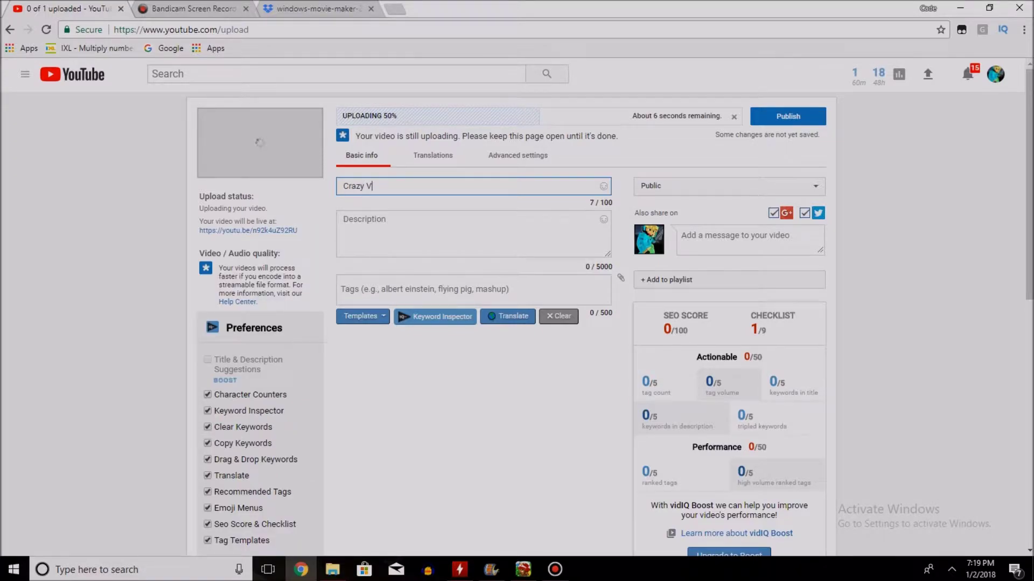
{"action": "type", "text": "log LOL ALMOST DIED"}
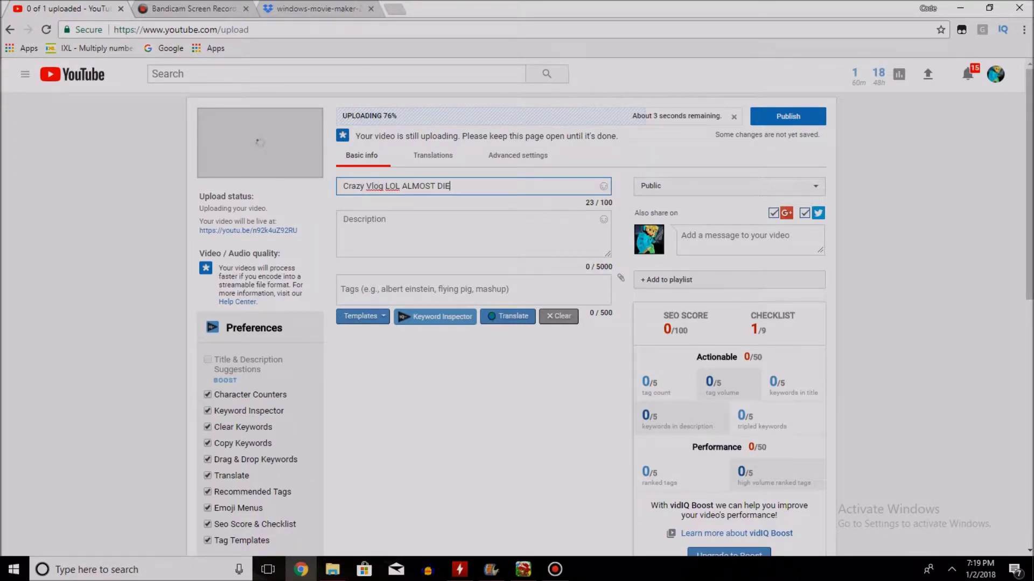
Enter the description "dhasdyvasyvftadbfydvyuf" and the tag "dfs", and look at the playlist choices and advanced settings.
{"action": "key", "text": "Tab"}
{"action": "left_click", "coordinate": [666, 279]}
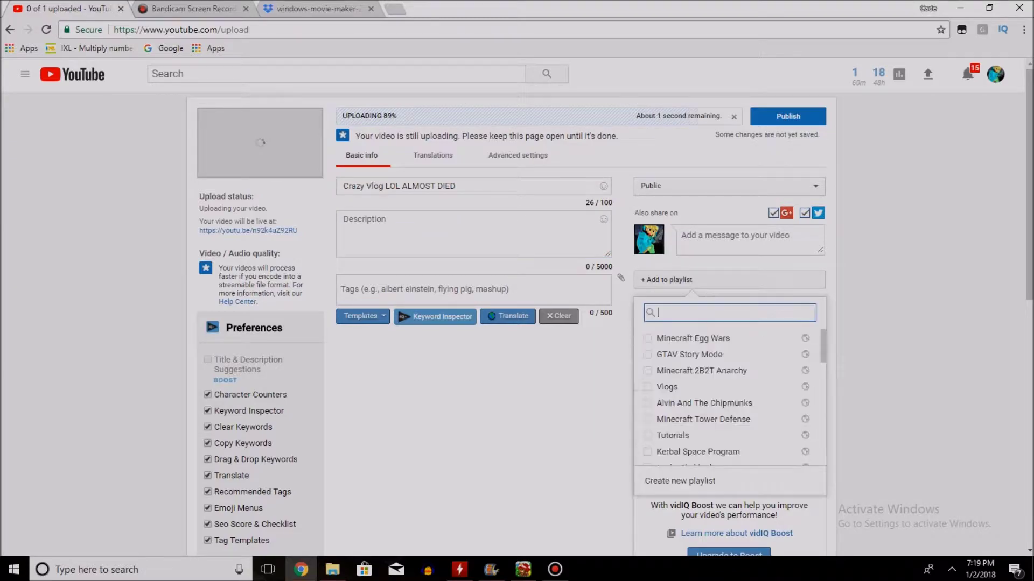
{"action": "left_click", "coordinate": [343, 219]}
{"action": "type", "text": "dhasdyvasyvftadbfydvyuf"}
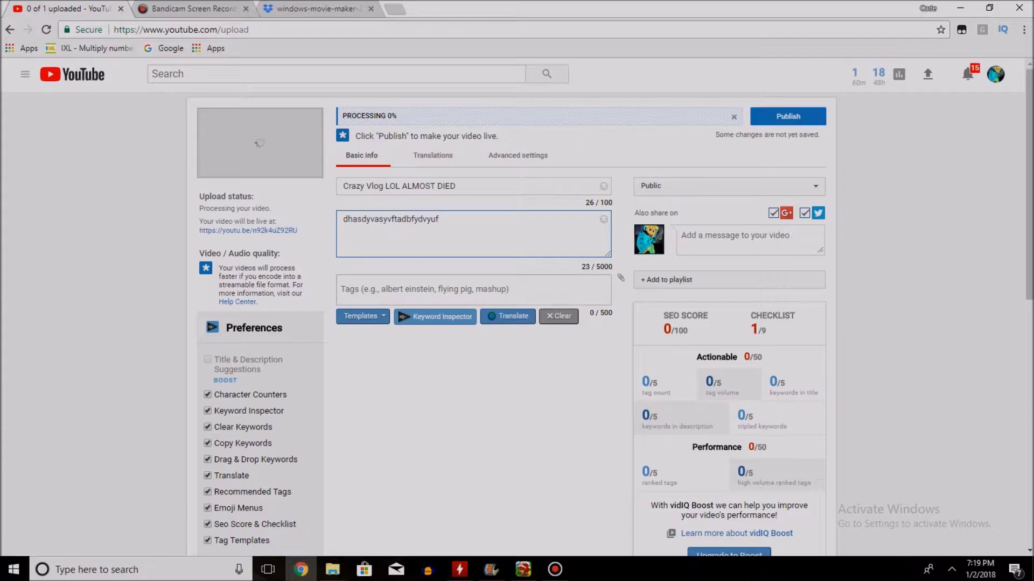
{"action": "left_click", "coordinate": [340, 289]}
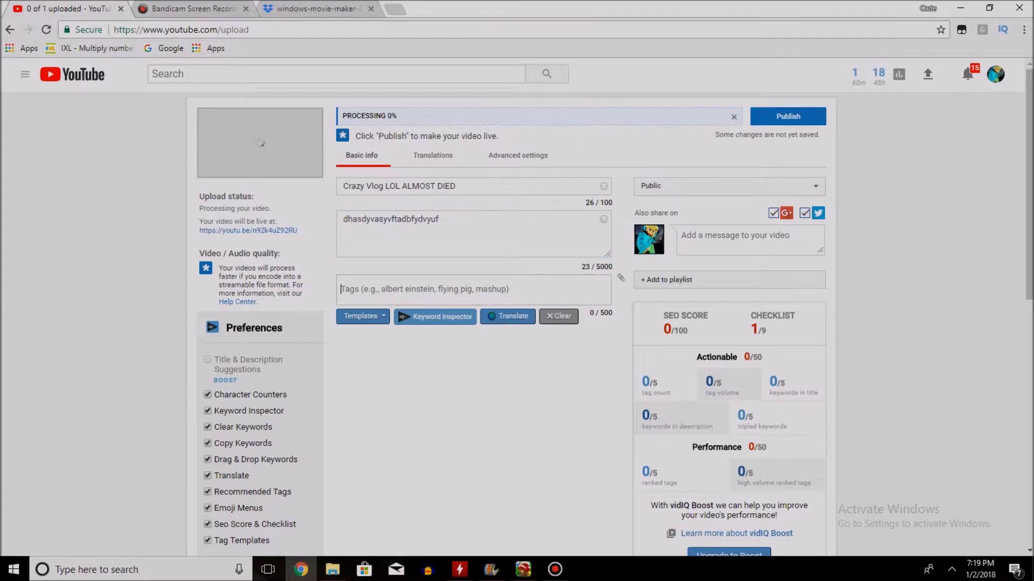
{"action": "type", "text": "dfdj"}
{"action": "left_click", "coordinate": [518, 155]}
{"action": "left_click", "coordinate": [361, 155]}
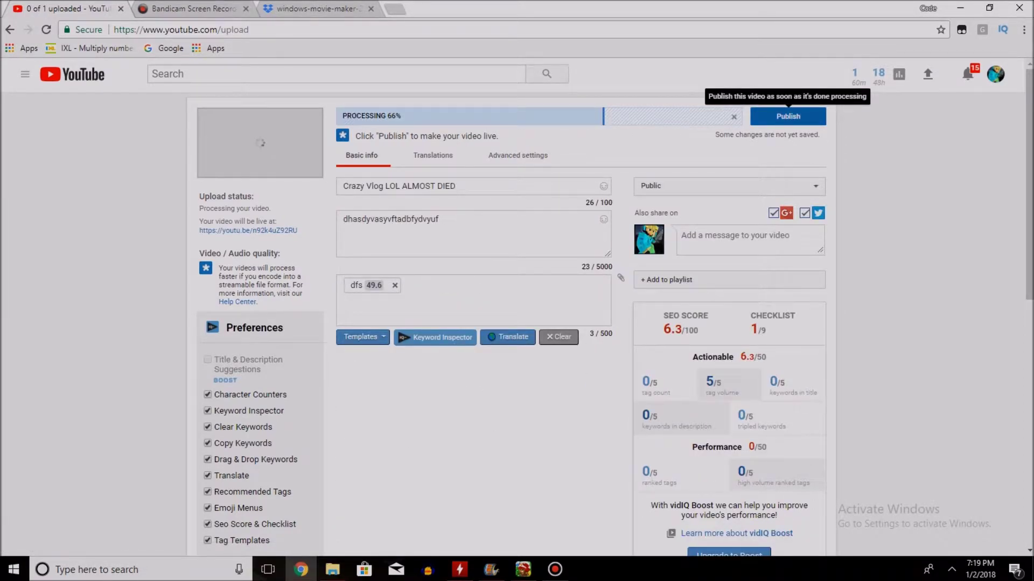
Cancel the video upload and confirm the cancellation.
{"action": "left_click", "coordinate": [788, 117]}
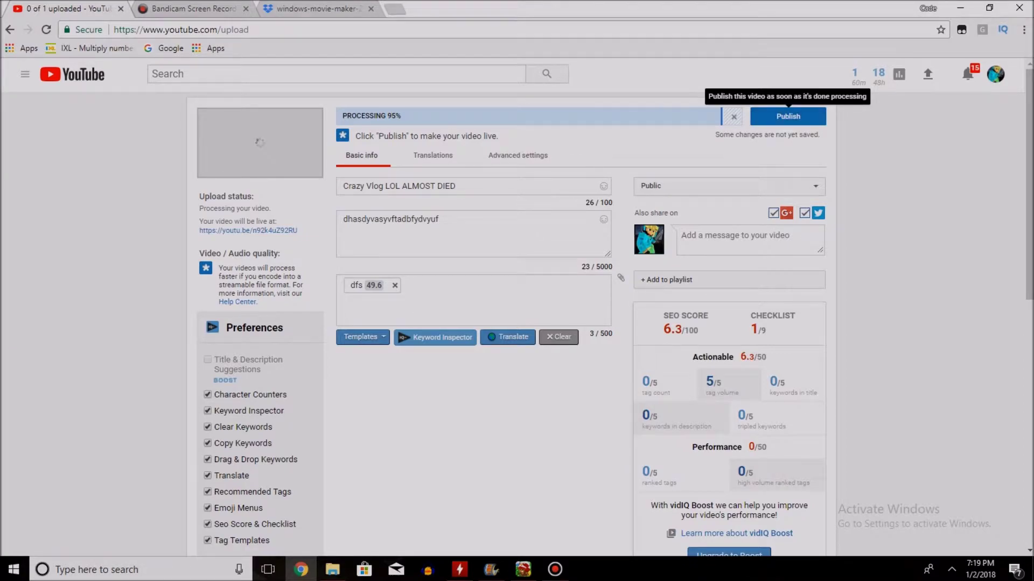
{"action": "left_click", "coordinate": [733, 117]}
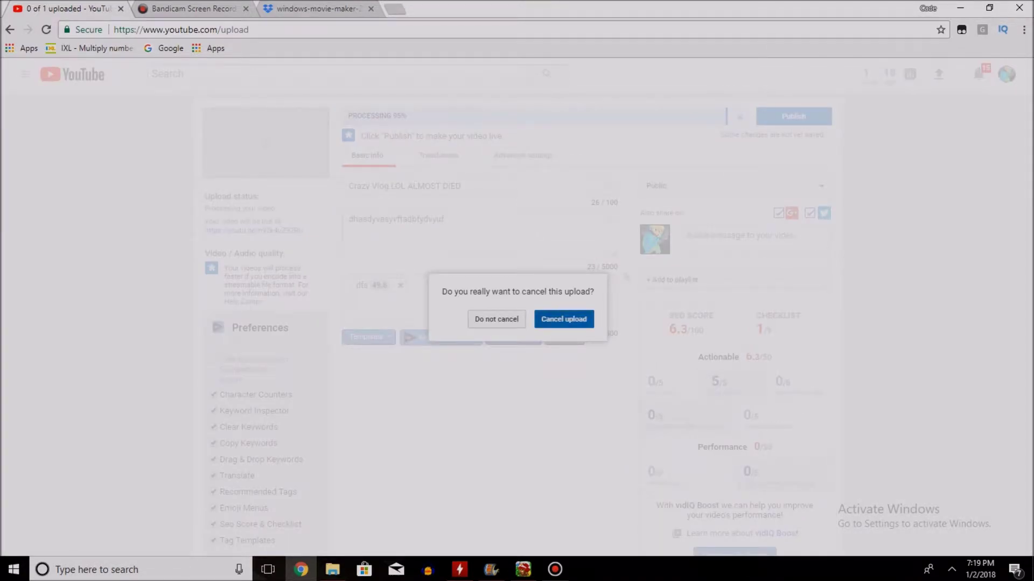
{"action": "left_click", "coordinate": [564, 318]}
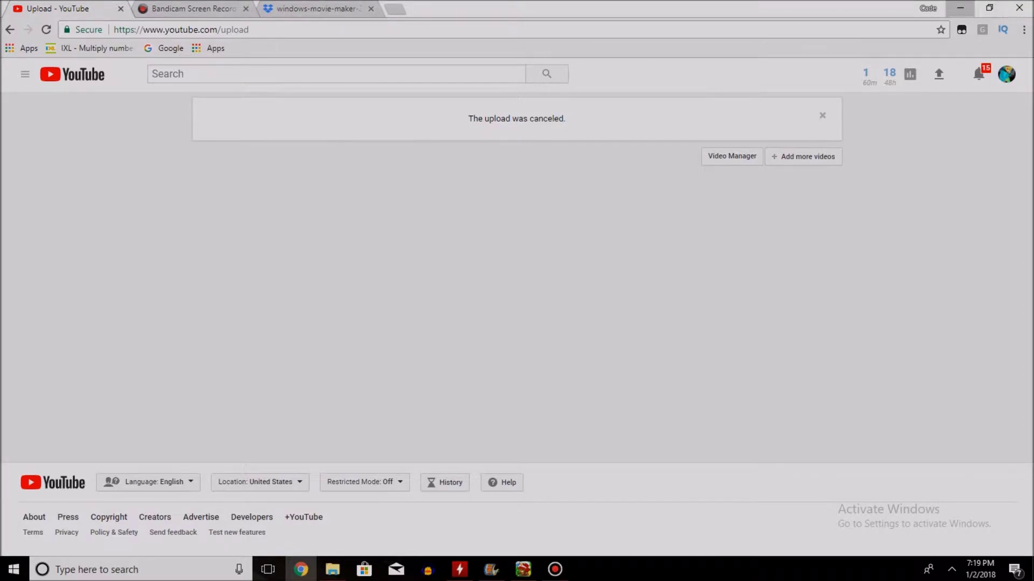
Minimize the browser and close Movie Maker with the My Movie project.
{"action": "left_click", "coordinate": [960, 8]}
{"action": "left_click", "coordinate": [960, 6]}
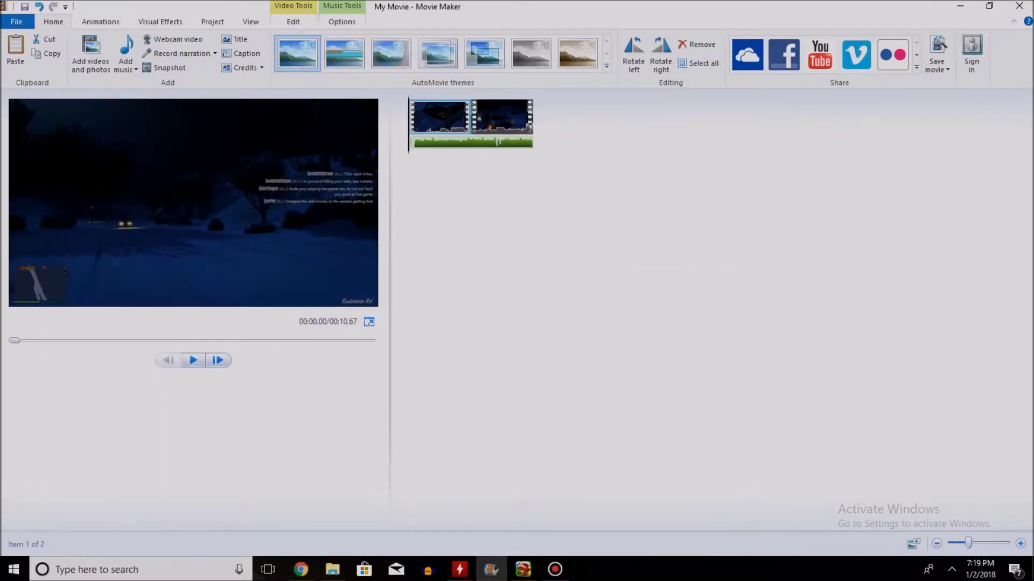
{"action": "left_click", "coordinate": [1020, 6]}
{"action": "left_click", "coordinate": [541, 281]}
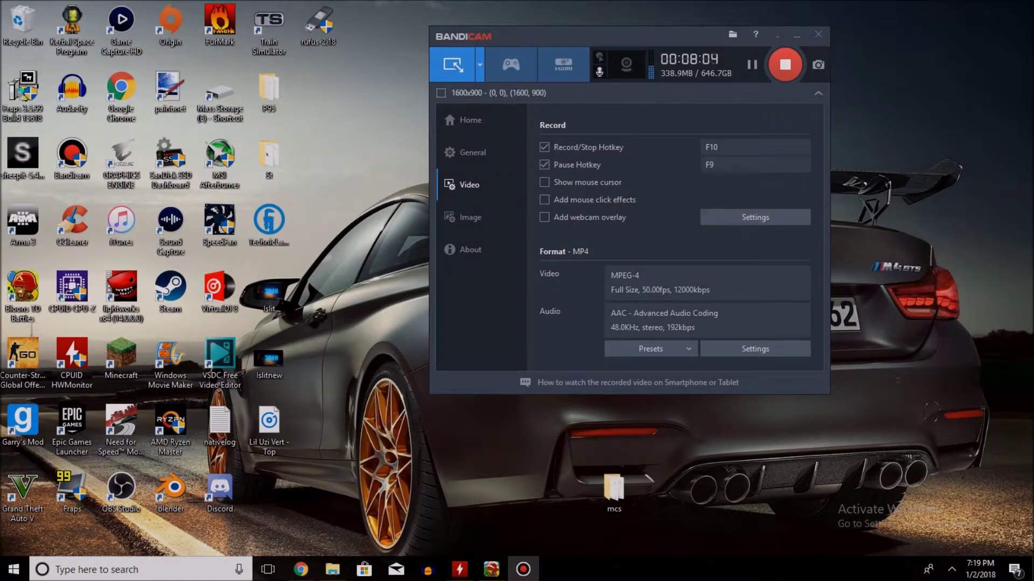
Reposition the Bandicam window slightly and look through its image capture settings and general options.
{"action": "mouse_move", "coordinate": [603, 36]}
{"action": "left_mouse_down"}
{"action": "mouse_move", "coordinate": [590, 65]}
{"action": "mouse_move", "coordinate": [609, 52]}
{"action": "left_mouse_up"}
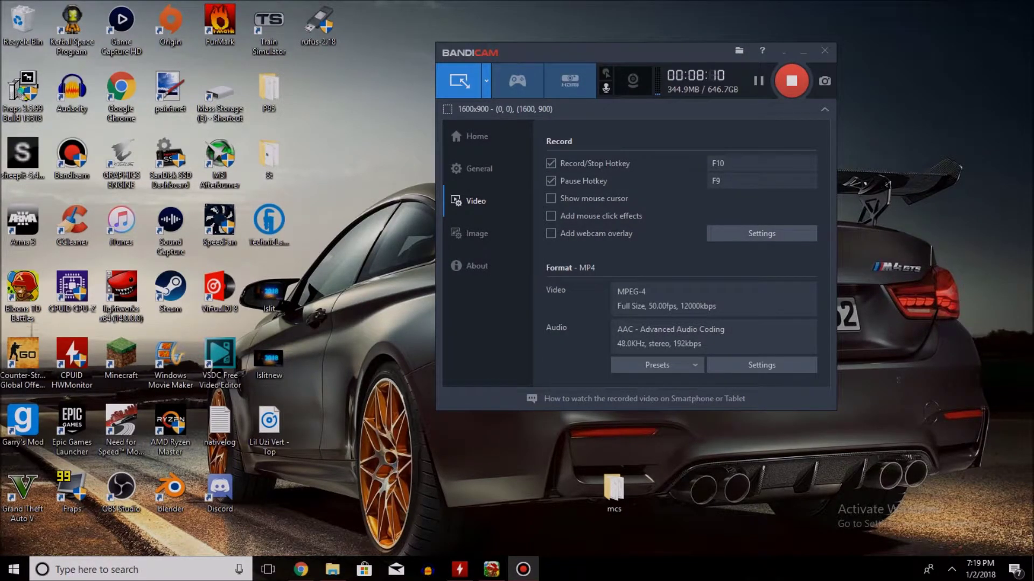
{"action": "left_click", "coordinate": [478, 168]}
{"action": "left_click", "coordinate": [476, 233]}
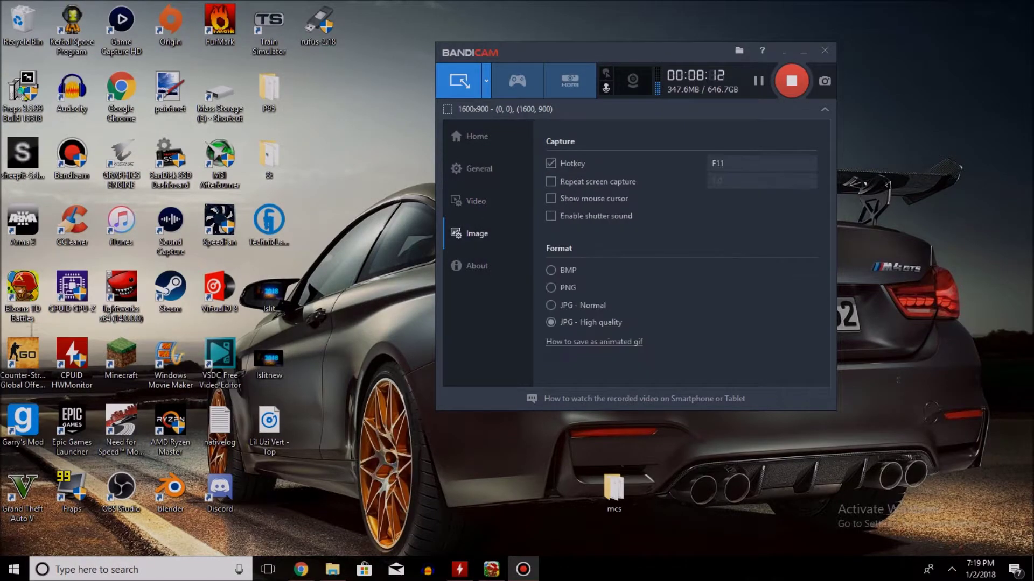
{"action": "left_click", "coordinate": [478, 169]}
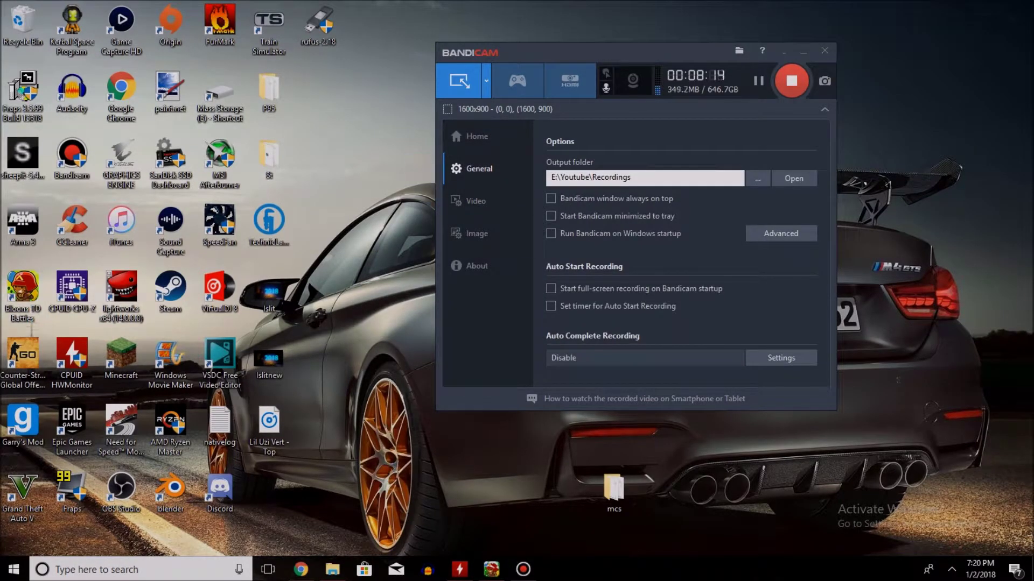
{"action": "left_click_drag", "start_coordinate": [408, 422], "coordinate": [888, 337]}
Switch to Chrome, show the windows-movie-maker-2017-full.exe page on Dropbox, and select its web address.
{"action": "left_click", "coordinate": [300, 569]}
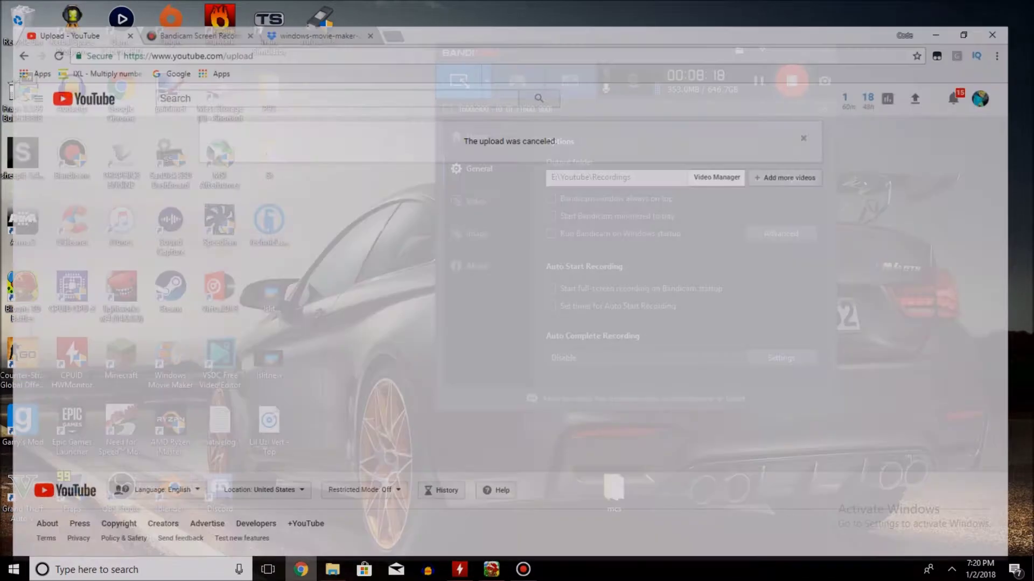
{"action": "left_click", "coordinate": [396, 8]}
{"action": "left_click", "coordinate": [317, 9]}
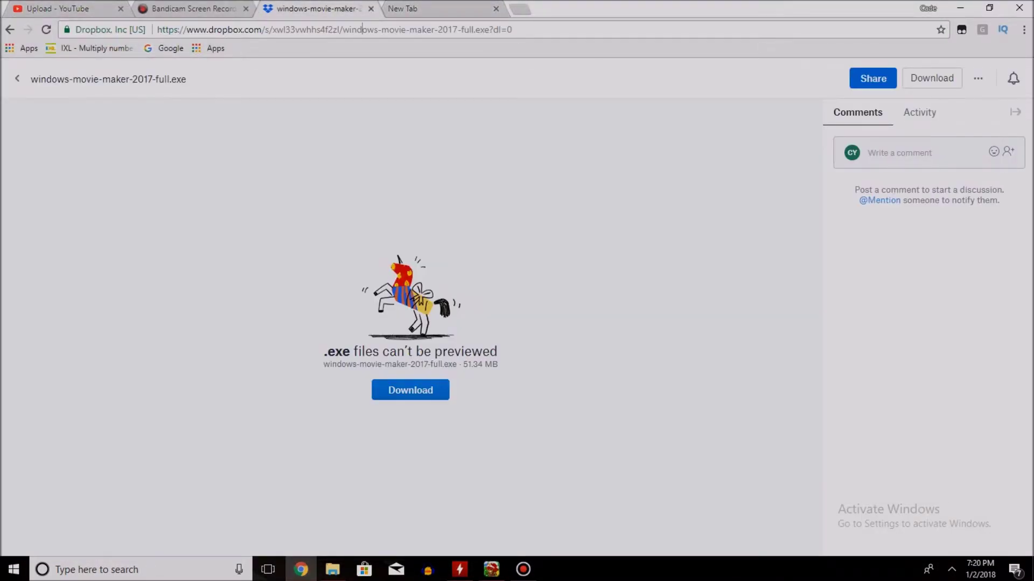
{"action": "left_click", "coordinate": [362, 29]}
{"action": "left_click", "coordinate": [496, 8]}
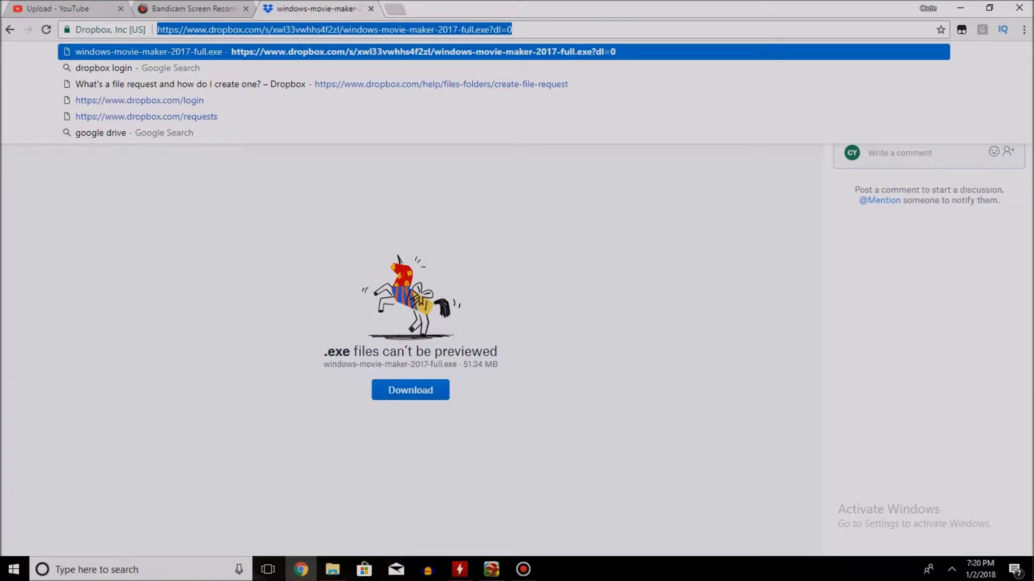
{"action": "type", "text": "bandia"}
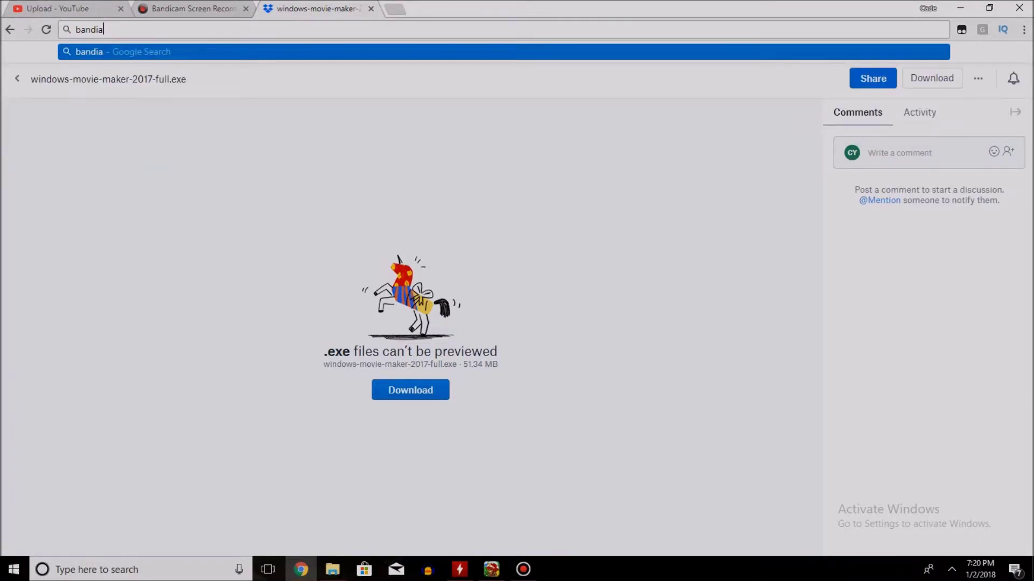
{"action": "key", "text": "BackSpace"}
{"action": "key", "text": "BackSpace"}
{"action": "key", "text": "BackSpace"}
{"action": "key", "text": "BackSpace"}
{"action": "key", "text": "BackSpace"}
{"action": "key", "text": "BackSpace"}
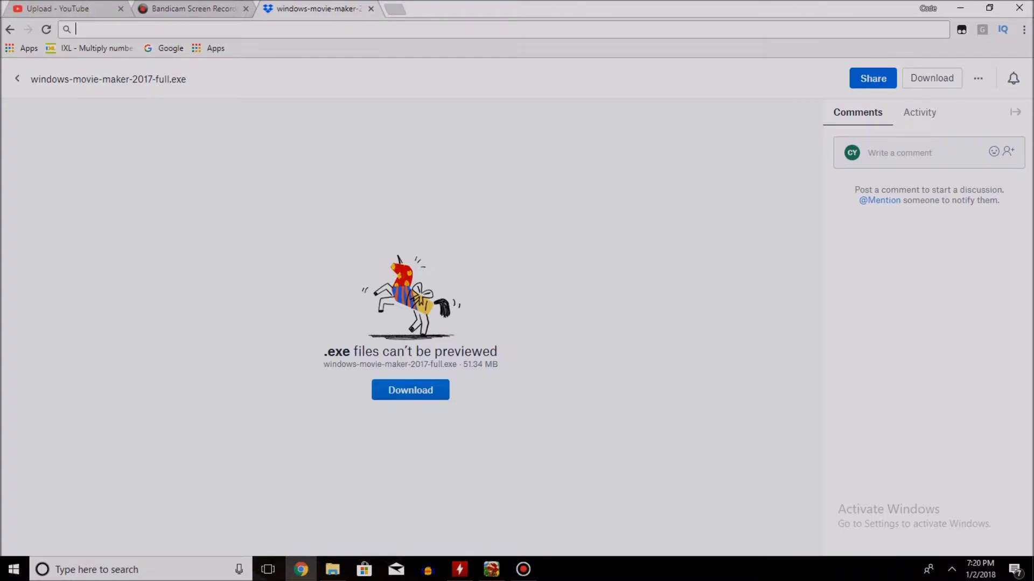
{"action": "left_click", "coordinate": [395, 8]}
{"action": "left_click", "coordinate": [496, 9]}
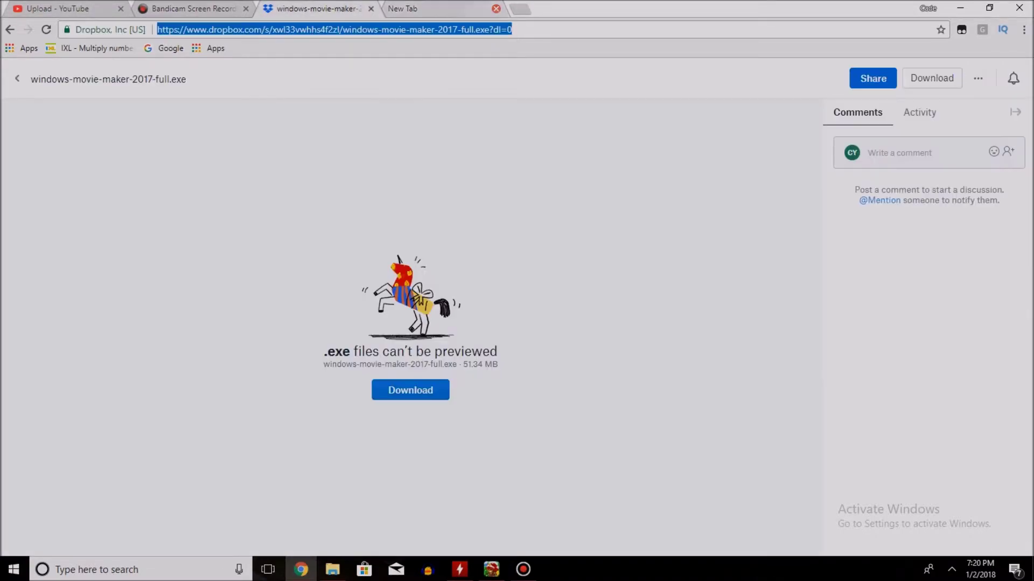
Show the Bandicam downloads page and close the Bloons TD Battles game.
{"action": "key", "text": "ctrl+shift+Tab"}
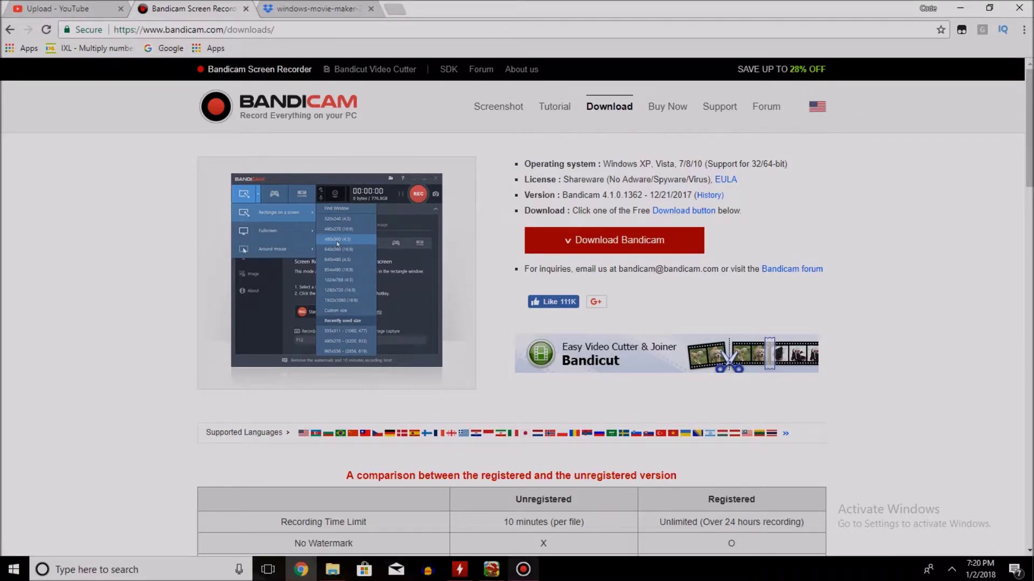
{"action": "left_click", "coordinate": [491, 570]}
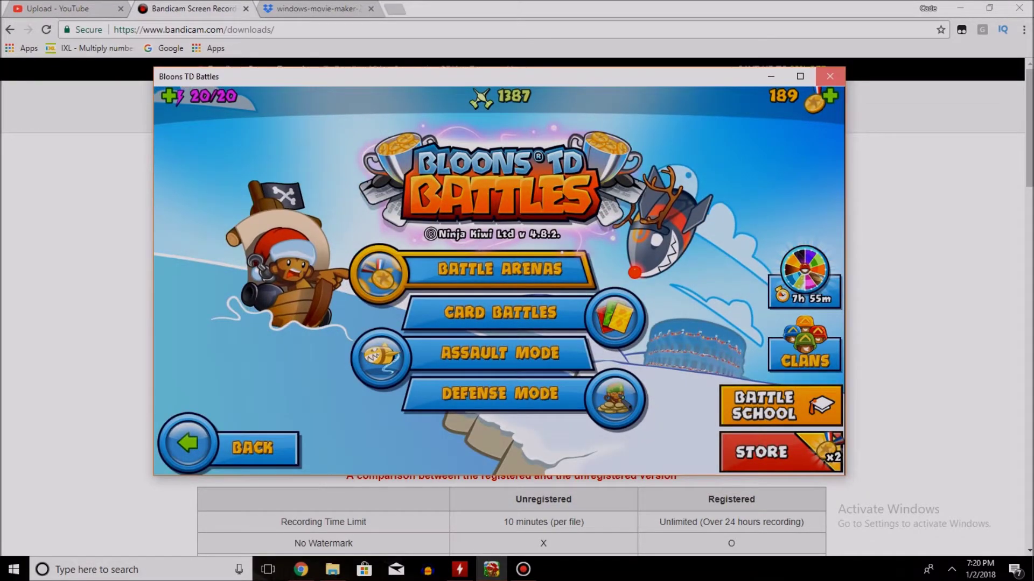
{"action": "key", "text": "alt+F4"}
Revisit the Dropbox download page and the YouTube upload page, and minimize the browser.
{"action": "key", "text": "ctrl+Tab"}
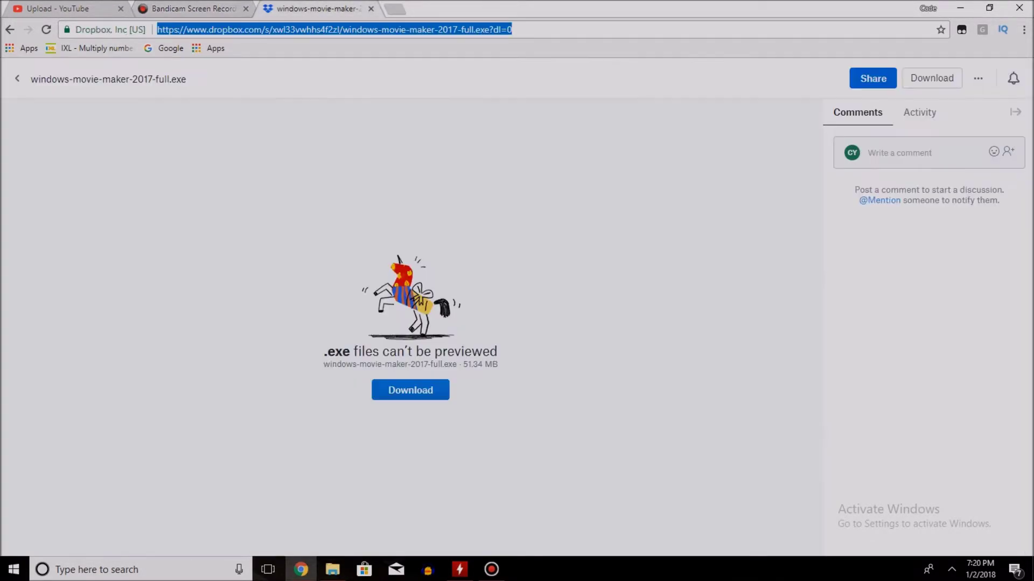
{"action": "key", "text": "ctrl+Tab"}
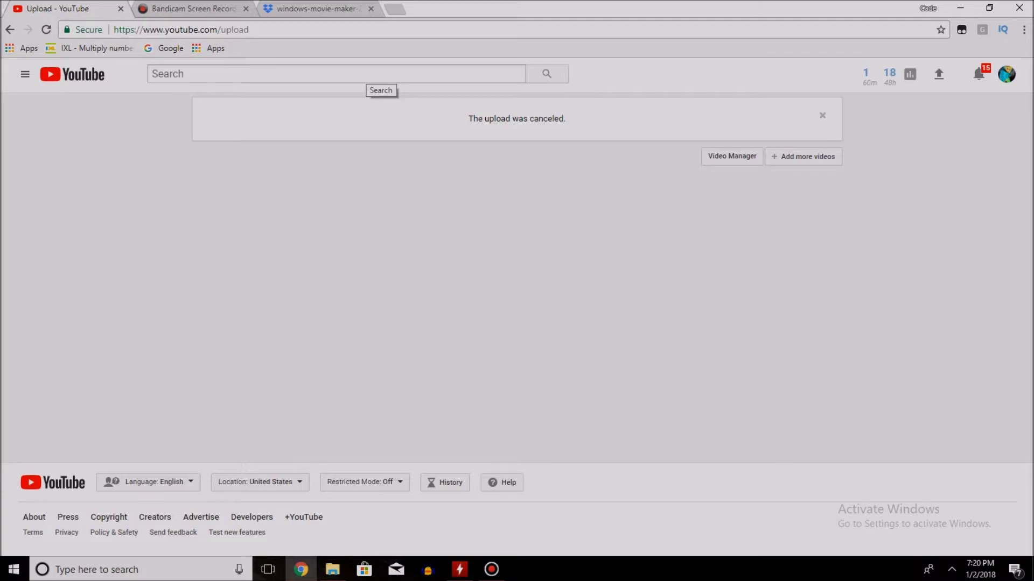
{"action": "left_click", "coordinate": [960, 7]}
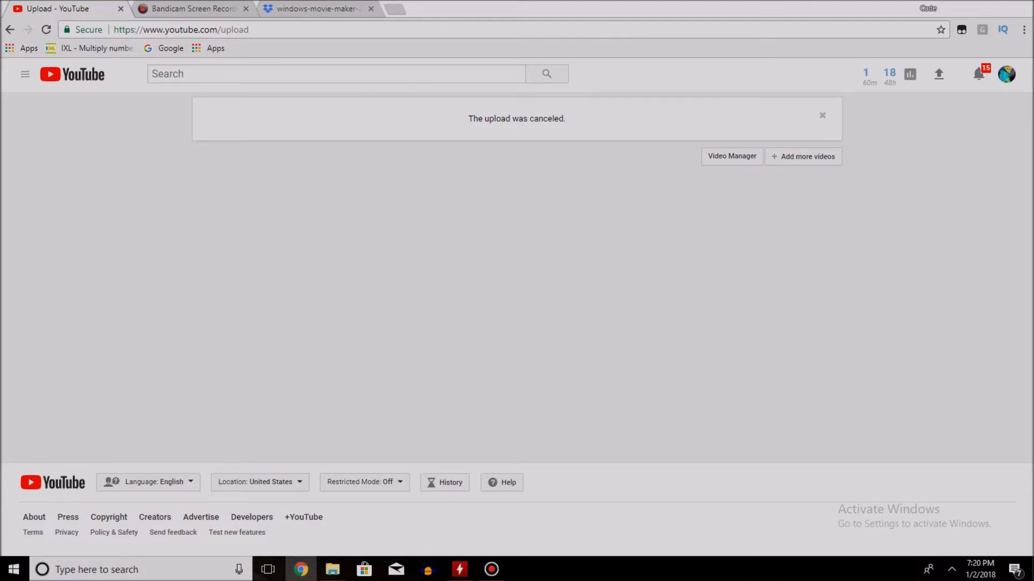
Move the Bandicam window aside and review its image, general, recordings list and video recording settings.
{"action": "left_click_drag", "start_coordinate": [700, 52], "coordinate": [581, 54]}
{"action": "left_click", "coordinate": [357, 203]}
{"action": "left_click", "coordinate": [358, 235]}
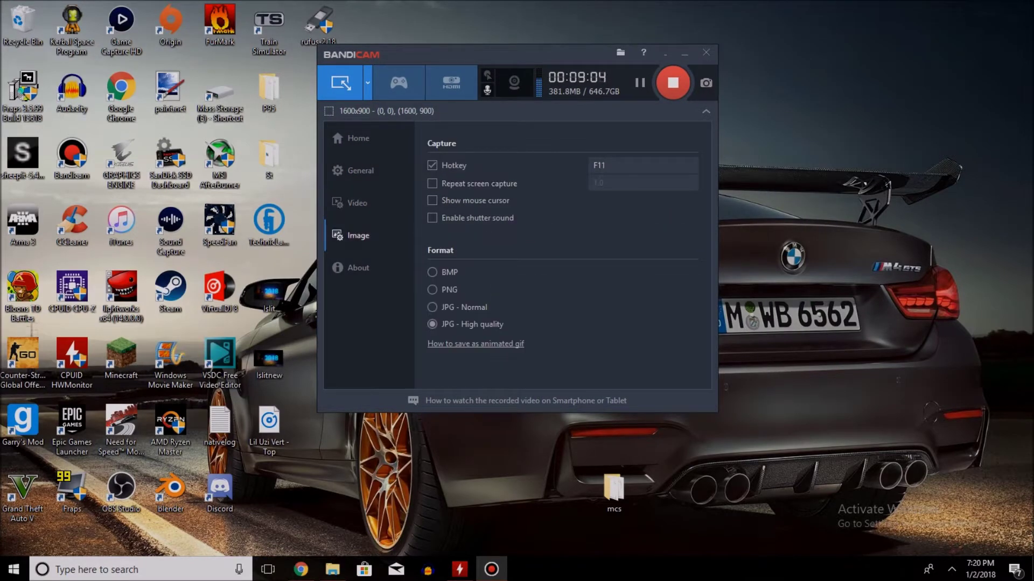
{"action": "left_click", "coordinate": [359, 170]}
{"action": "left_click", "coordinate": [358, 138]}
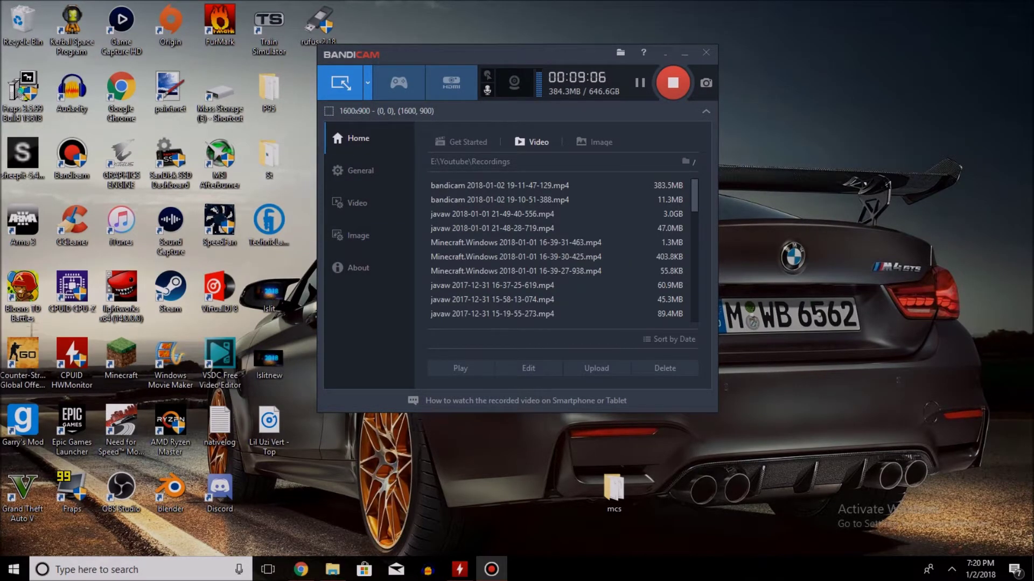
{"action": "left_click", "coordinate": [357, 203]}
{"action": "left_click", "coordinate": [360, 170]}
{"action": "left_click", "coordinate": [357, 203]}
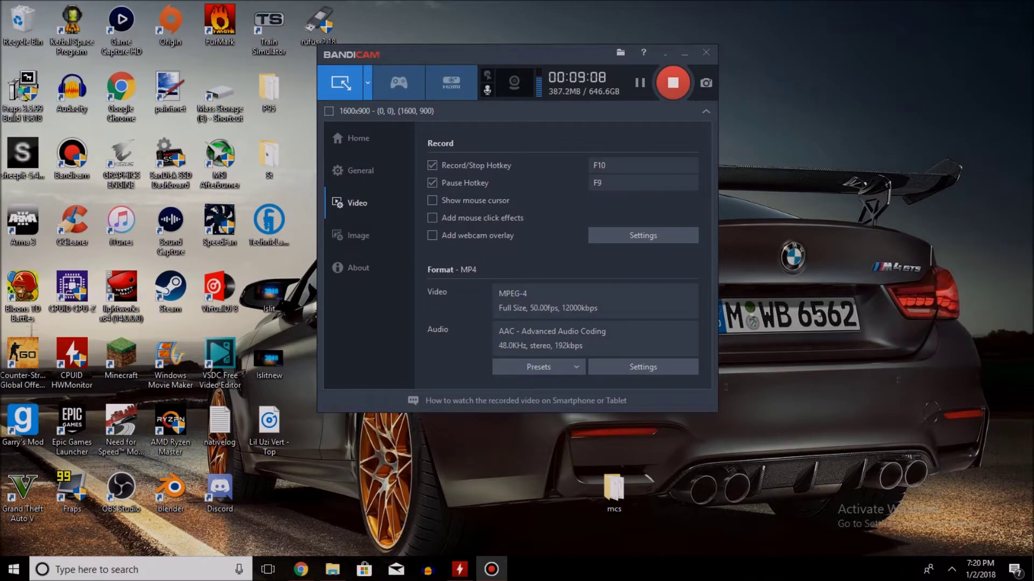